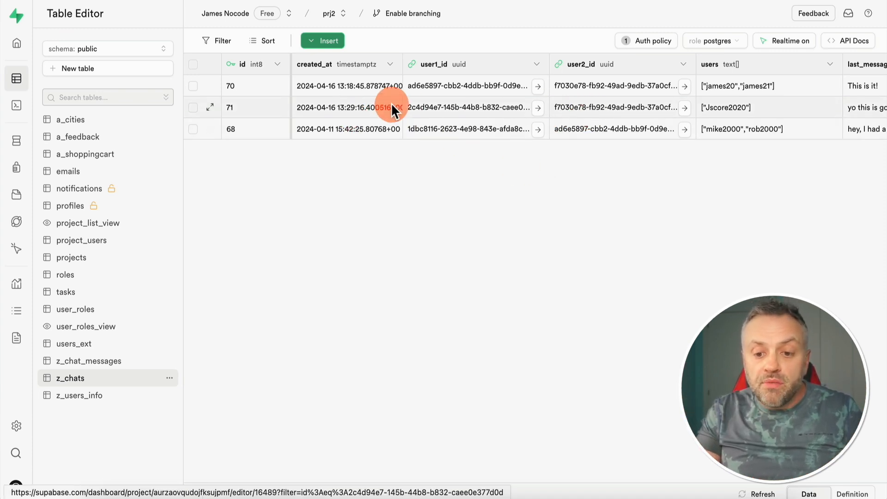
# Examine the user ID, users and last_message columns of the z_chats table rows
pyautogui.click(369, 94)
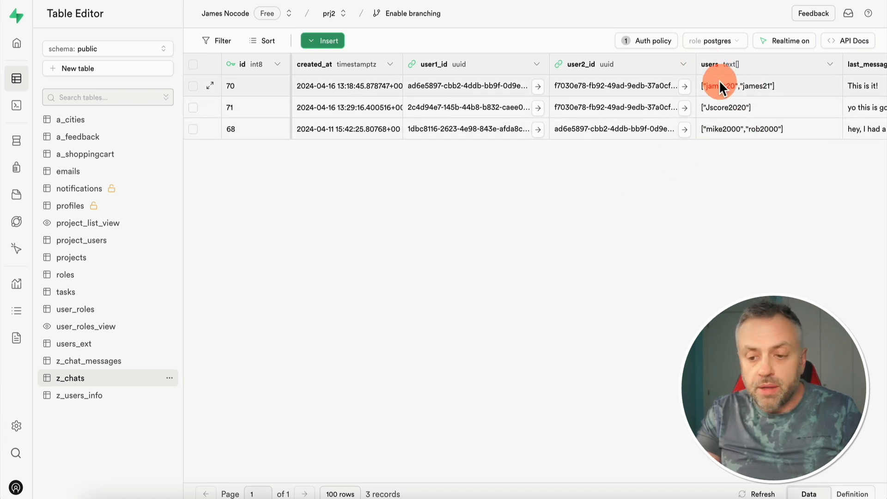
pyautogui.hscroll(2, 731, 86)
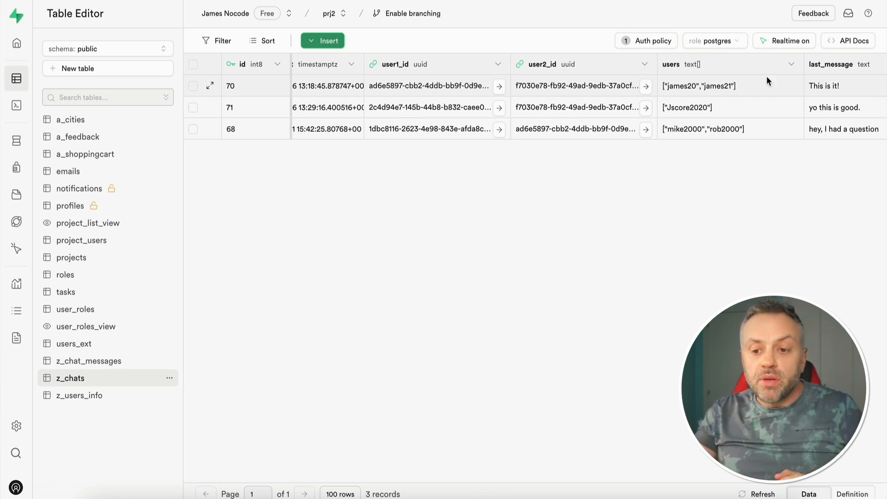
pyautogui.click(715, 130)
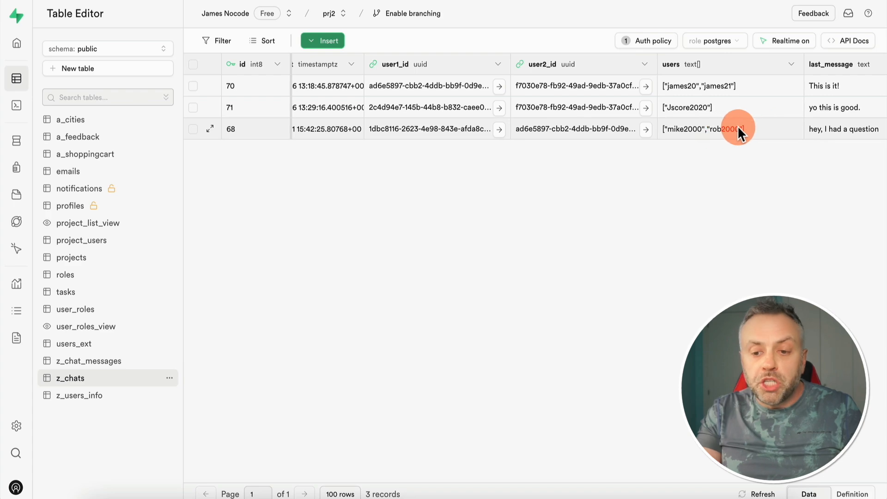
# Switch to FlutterFlow and expand Filter 1 in the Supabase query of the chats page's ListView
pyautogui.click(106, 1)
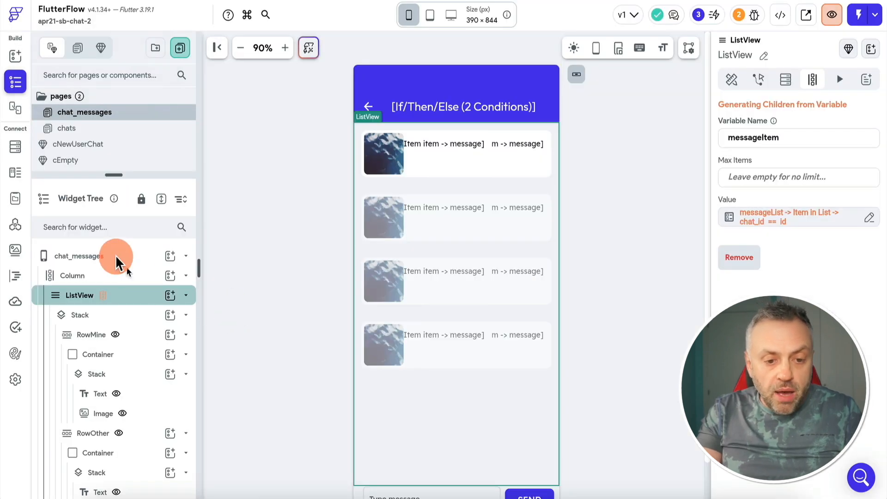
pyautogui.click(83, 136)
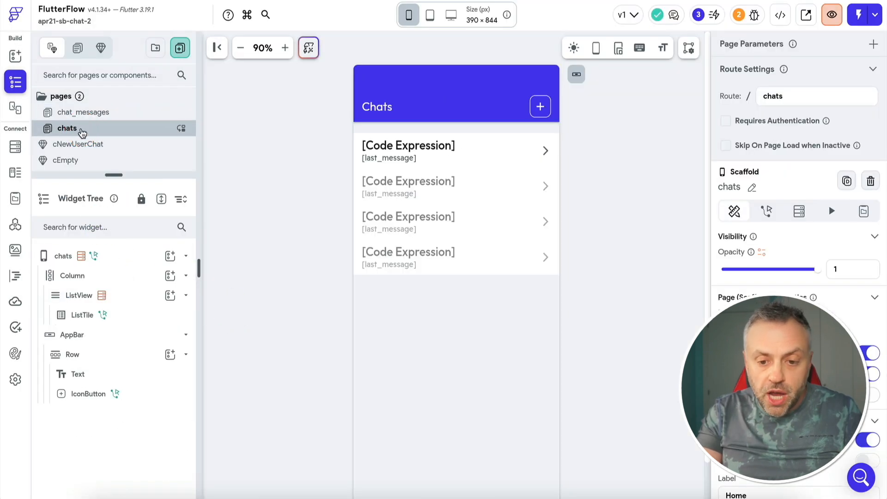
pyautogui.click(431, 206)
pyautogui.click(720, 157)
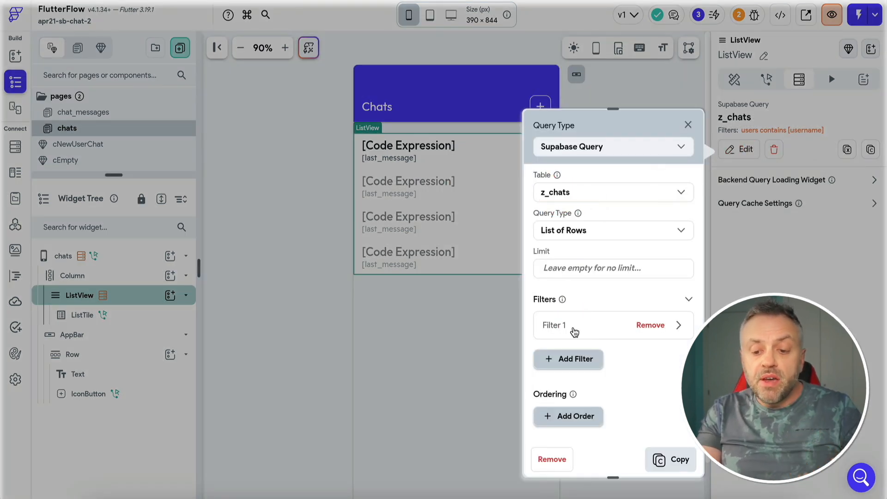
pyautogui.click(574, 329)
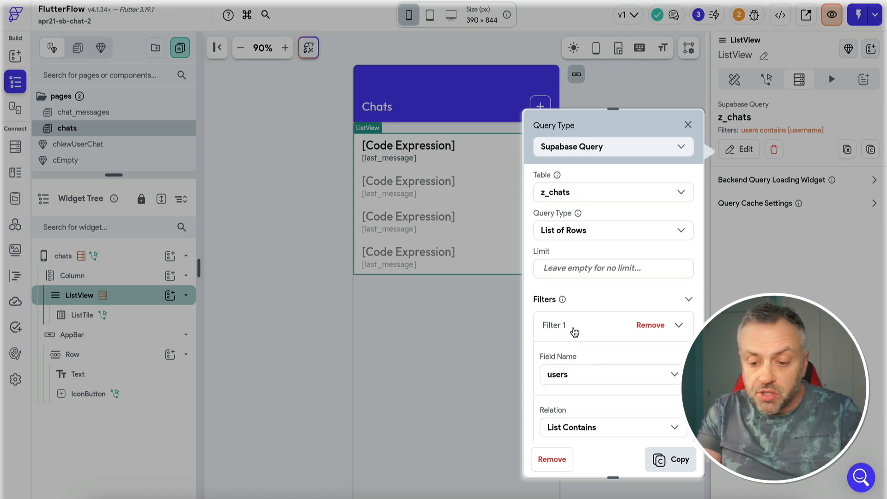
pyautogui.scroll(-3, 574, 331)
# Review the filter's field options and its username value source, then close the query without changing it
pyautogui.click(606, 276)
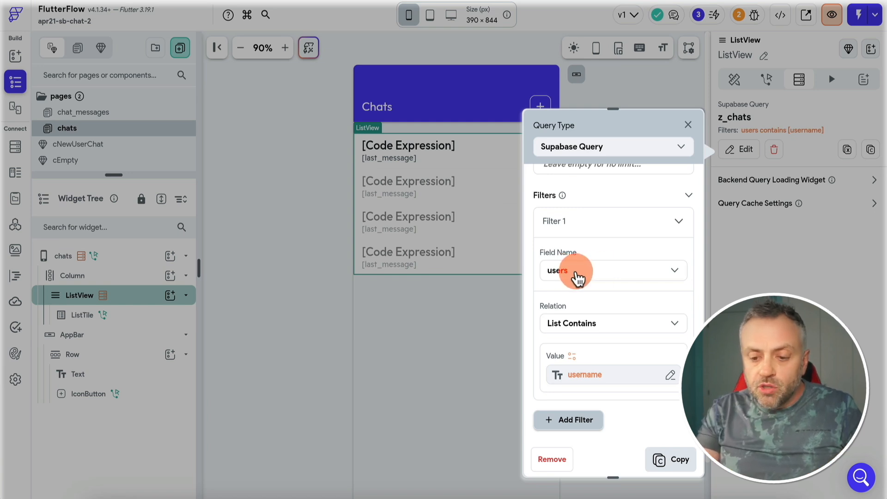
pyautogui.click(574, 275)
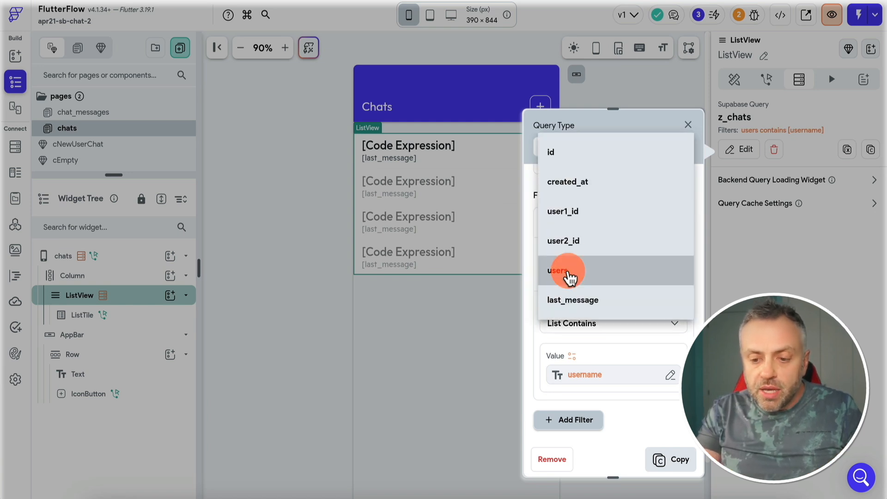
pyautogui.click(576, 277)
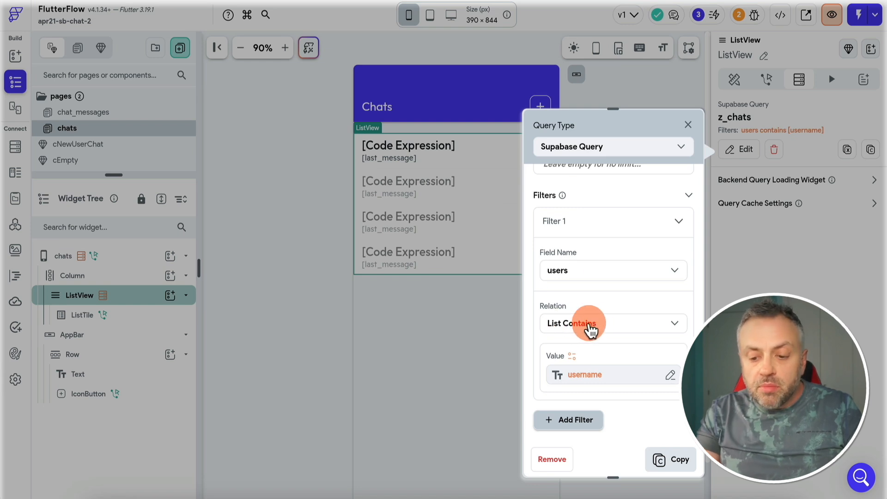
pyautogui.click(593, 375)
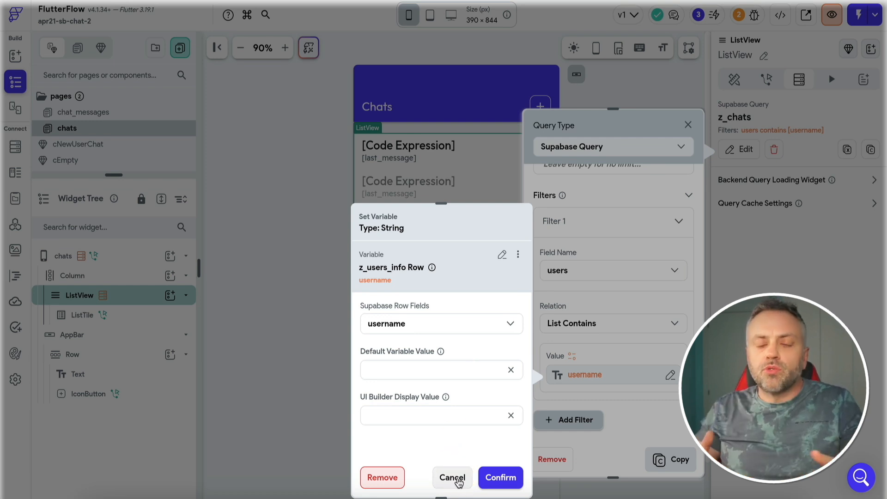
pyautogui.click(459, 482)
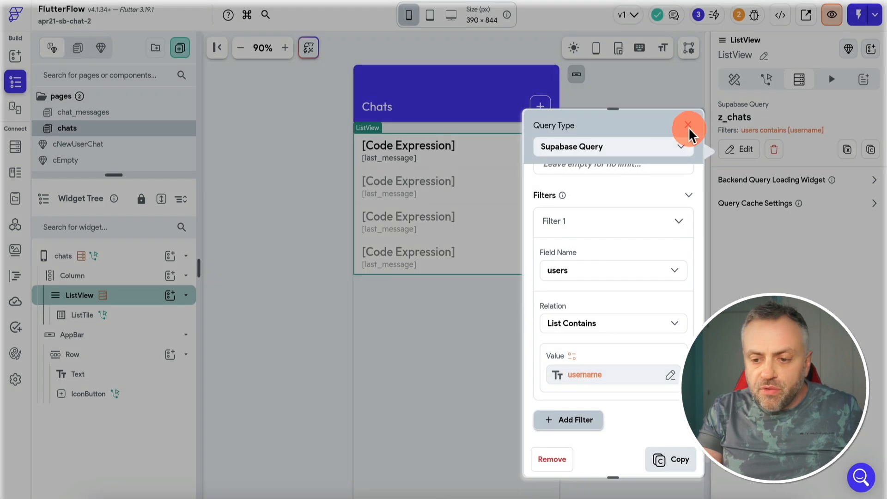
pyautogui.click(688, 125)
pyautogui.click(117, 265)
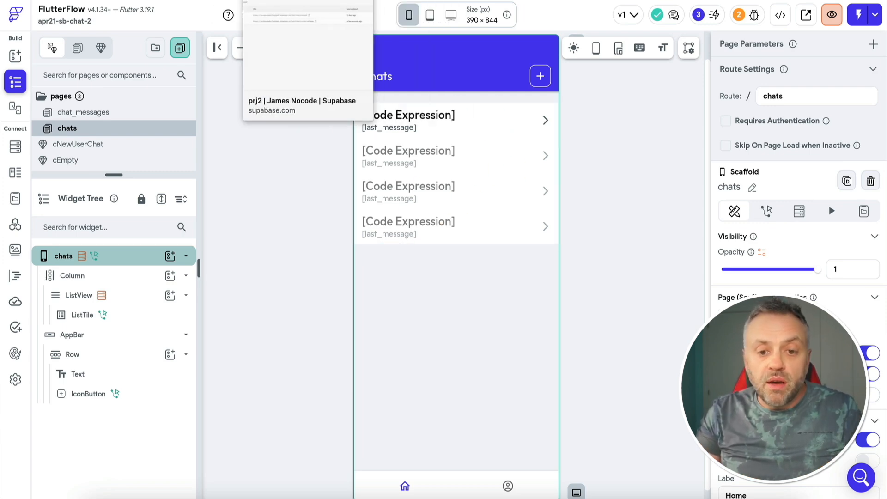
# Switch to Supabase, open the z_users_info table and compare its usernames with the open chat in the Android emulator
pyautogui.click(286, 1)
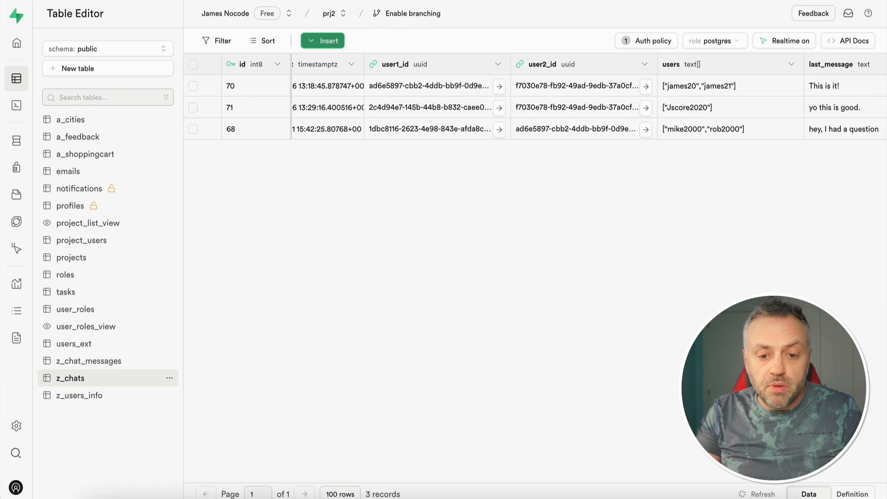
pyautogui.click(95, 396)
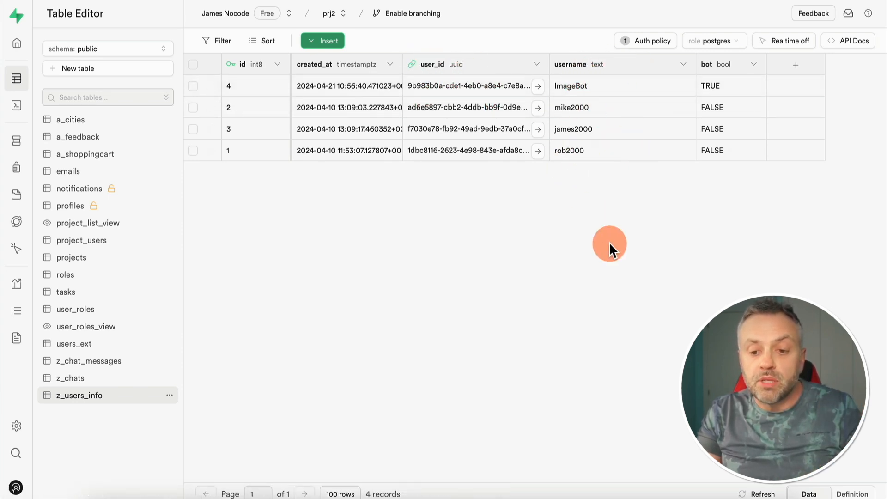
pyautogui.click(670, 494)
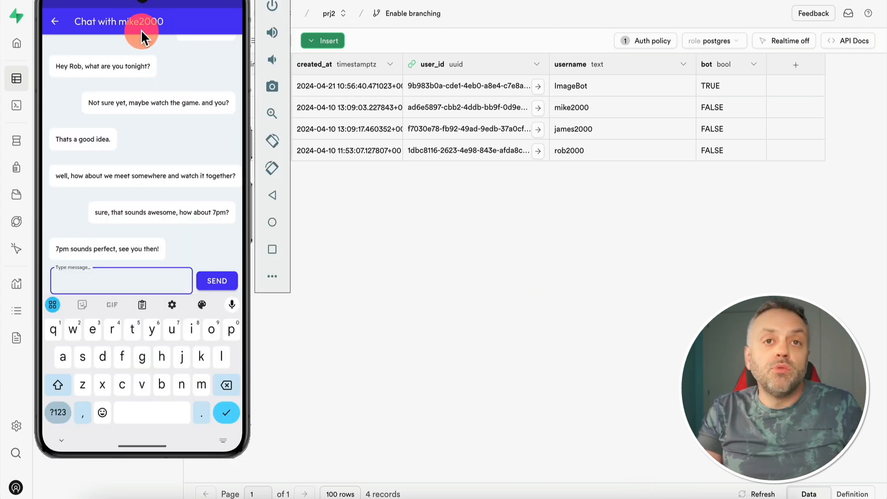
pyautogui.click(370, 208)
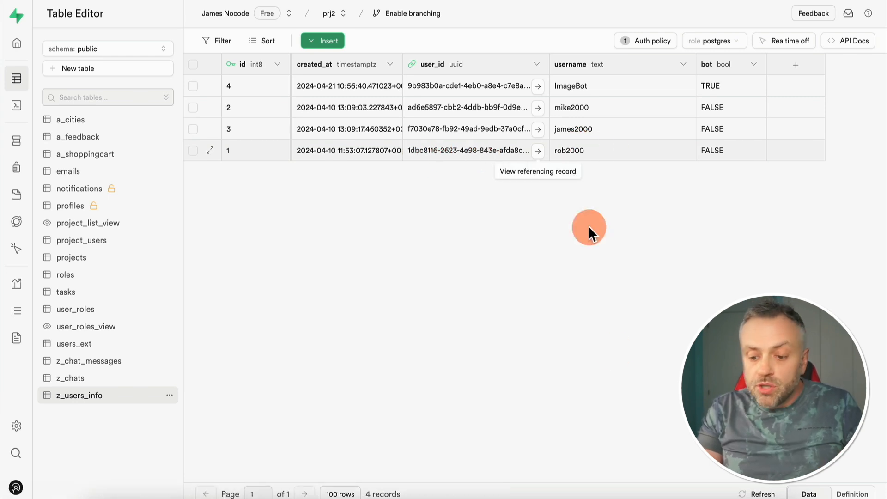
pyautogui.click(700, 495)
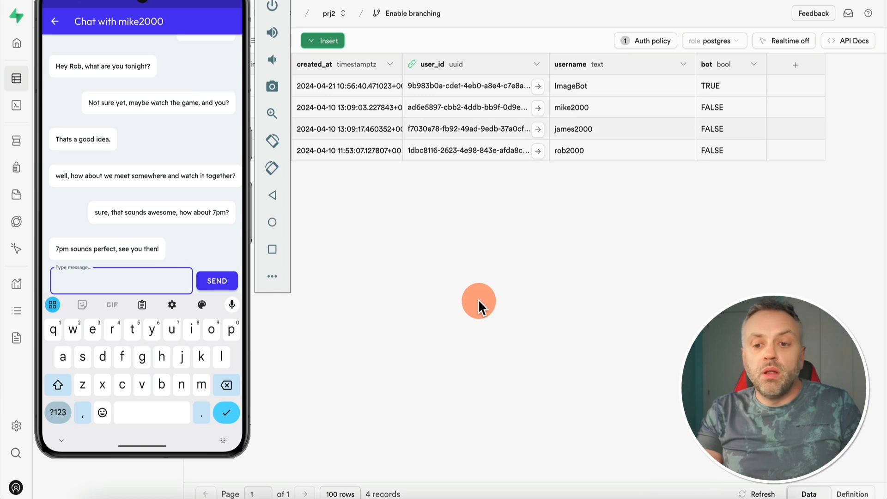
pyautogui.click(478, 301)
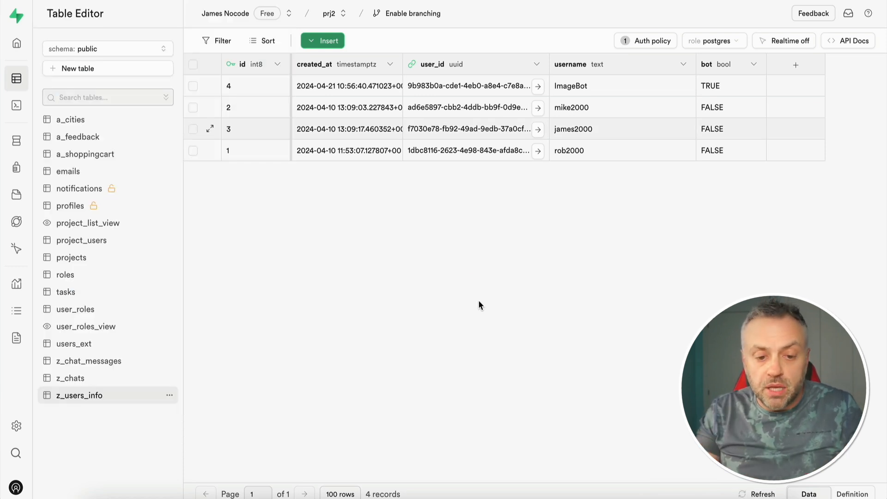
# View the z_chats table, then switch to FlutterFlow and review the query filter on the chats page's ListView
pyautogui.click(74, 379)
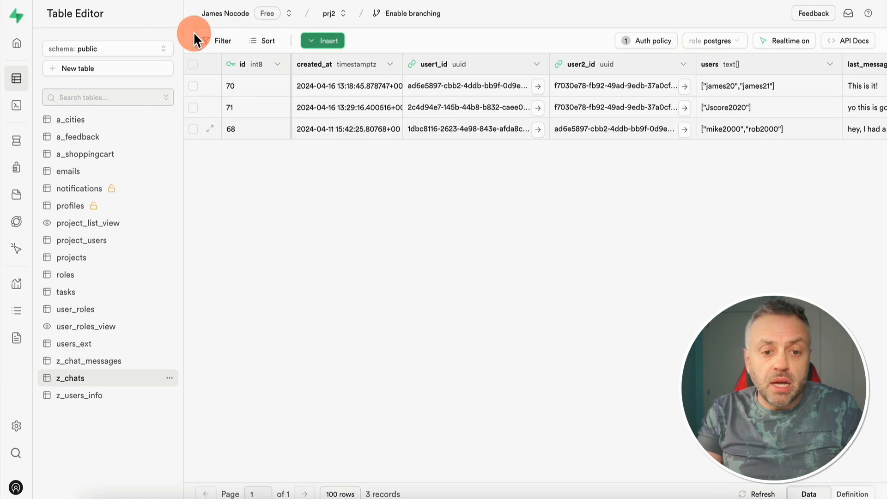
pyautogui.click(125, 0)
pyautogui.click(475, 192)
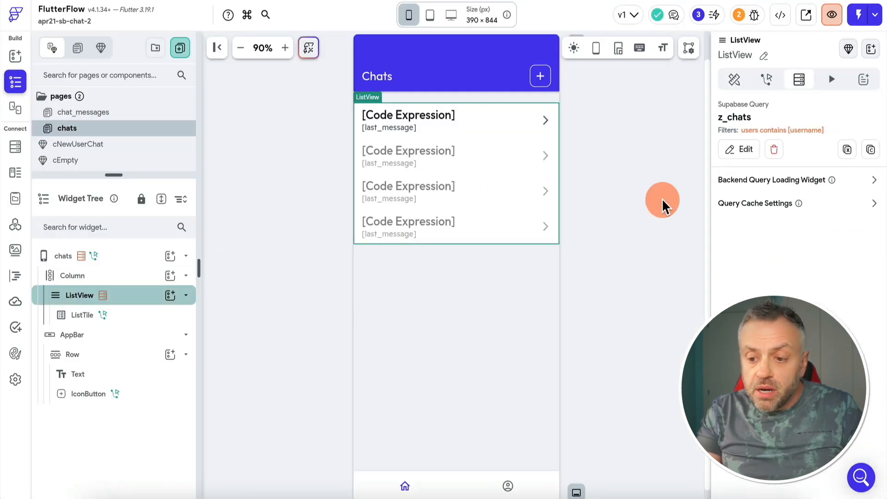
pyautogui.click(771, 132)
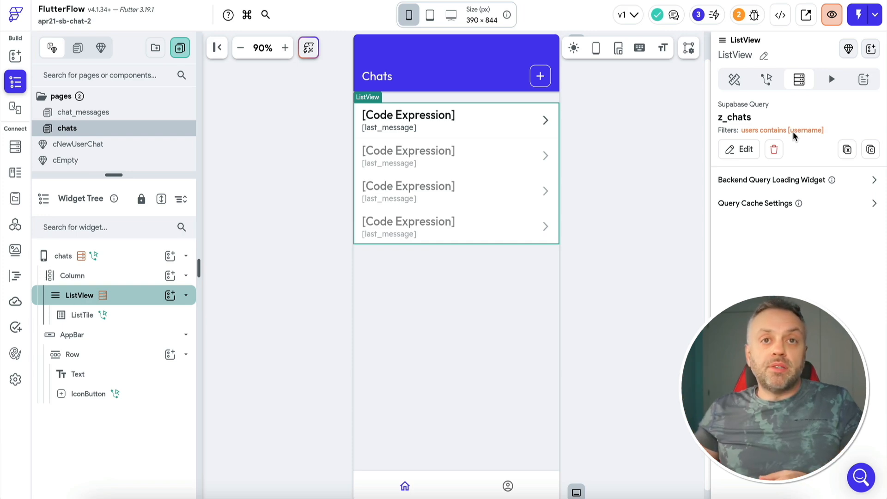
pyautogui.click(593, 107)
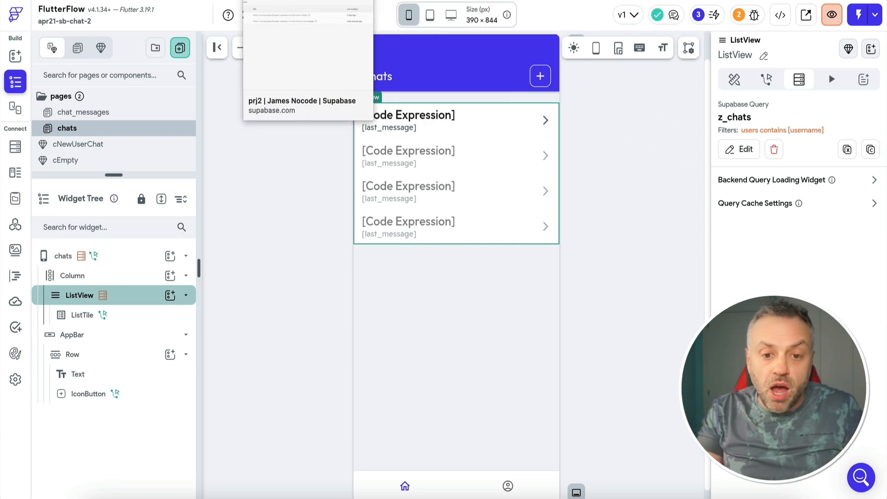
# Switch to Supabase to inspect the z_chats users column, then check the Chats list in the Android emulator
pyautogui.click(288, 0)
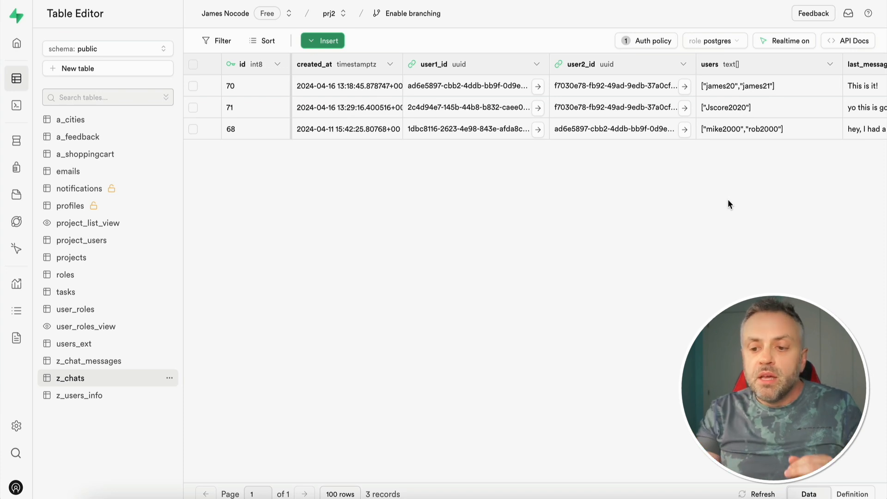
pyautogui.click(725, 129)
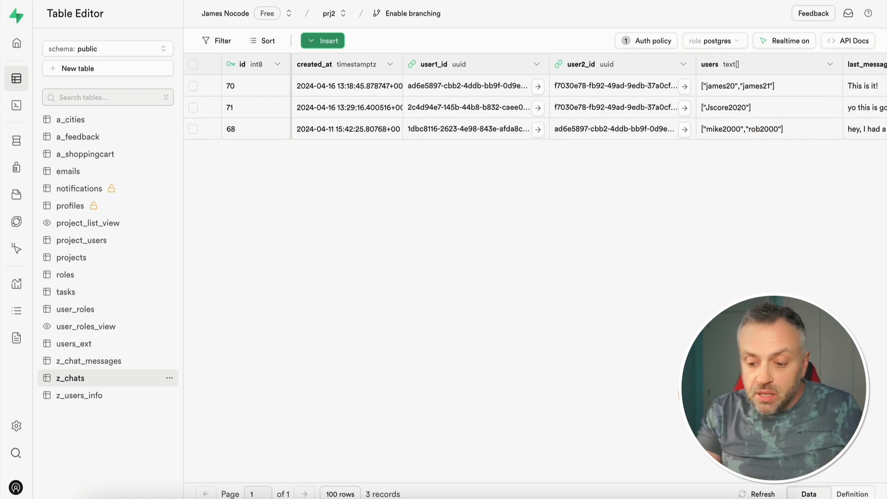
pyautogui.click(701, 498)
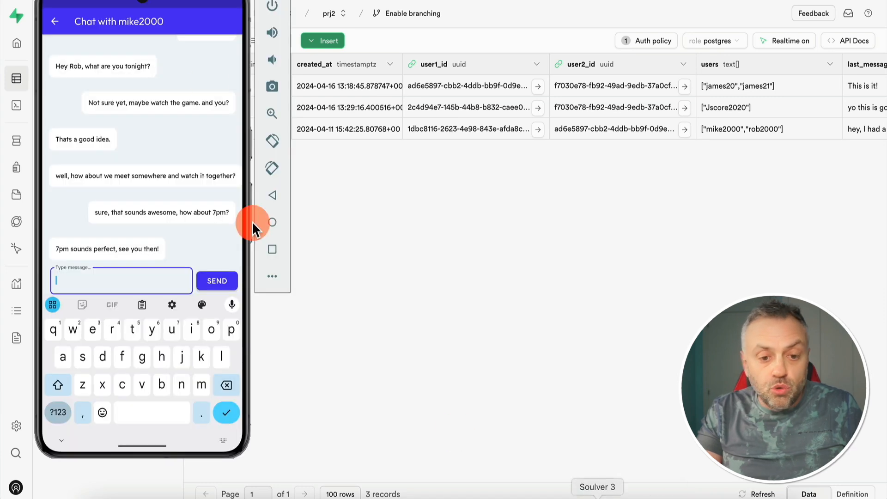
pyautogui.click(55, 20)
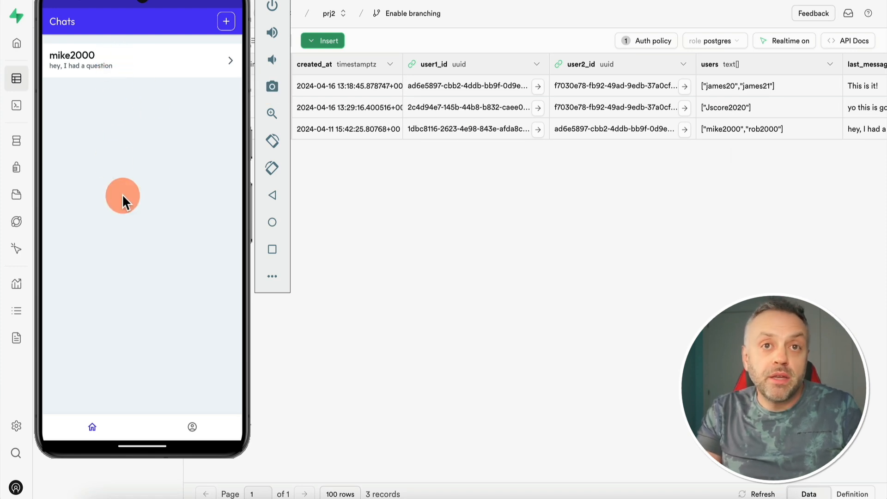
pyautogui.click(547, 248)
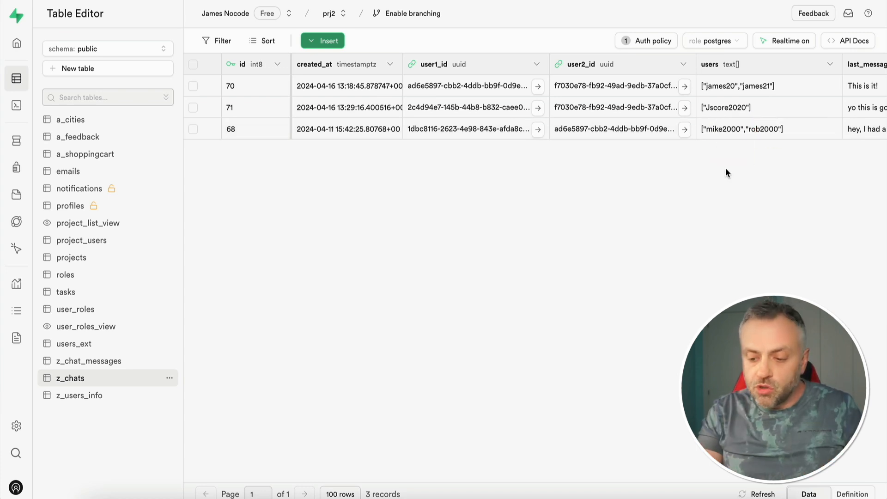
# Examine the unique_user_pair constraint in the SQL definition of z_chats, then return to the table's data
pyautogui.click(852, 493)
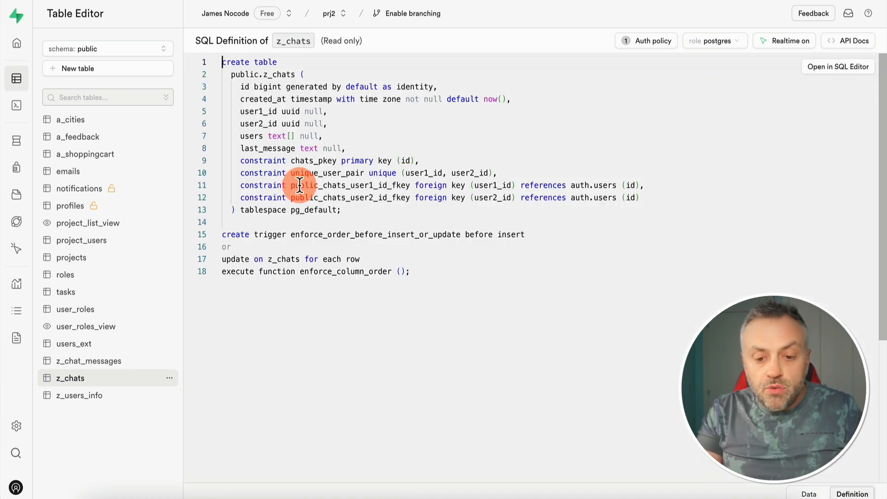
pyautogui.moveTo(291, 173); pyautogui.dragTo(365, 173)
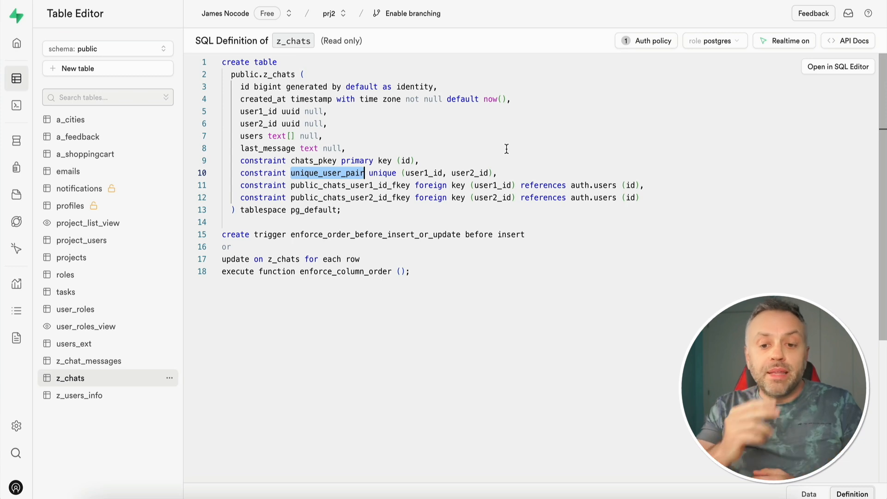
pyautogui.click(809, 493)
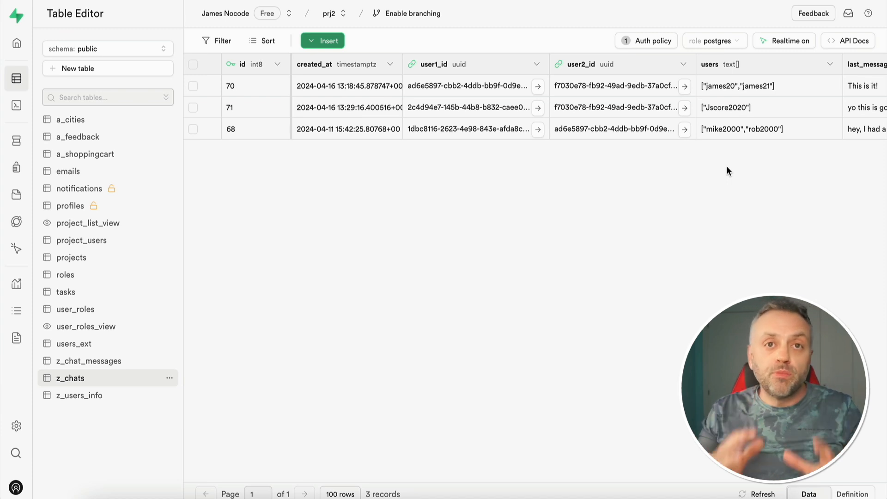
pyautogui.click(715, 129)
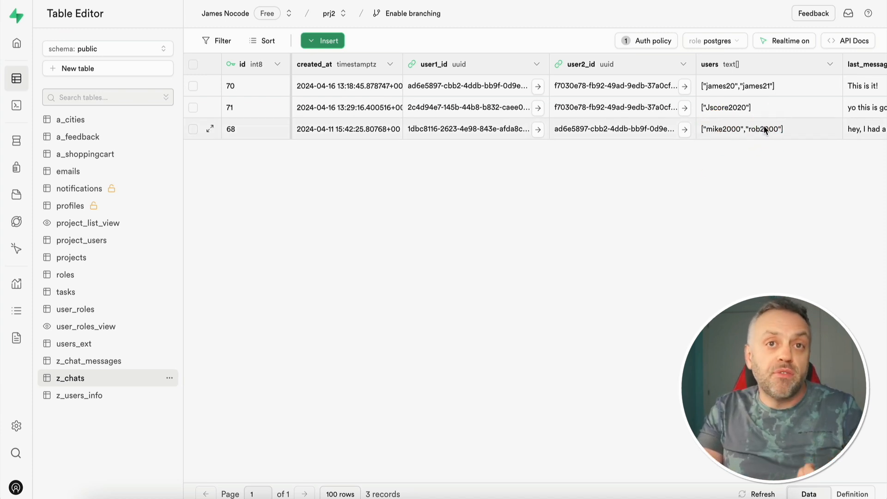
# Open the enforce_column_order database function in its editor to view the definition
pyautogui.click(23, 139)
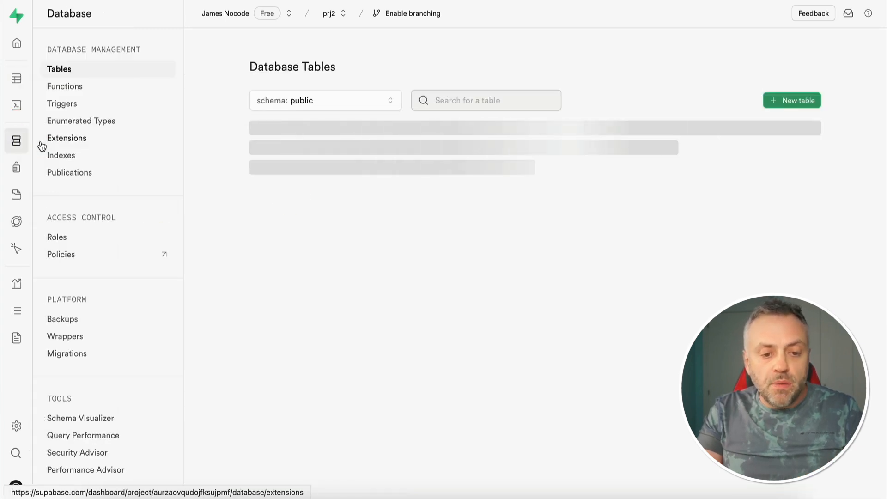
pyautogui.click(73, 87)
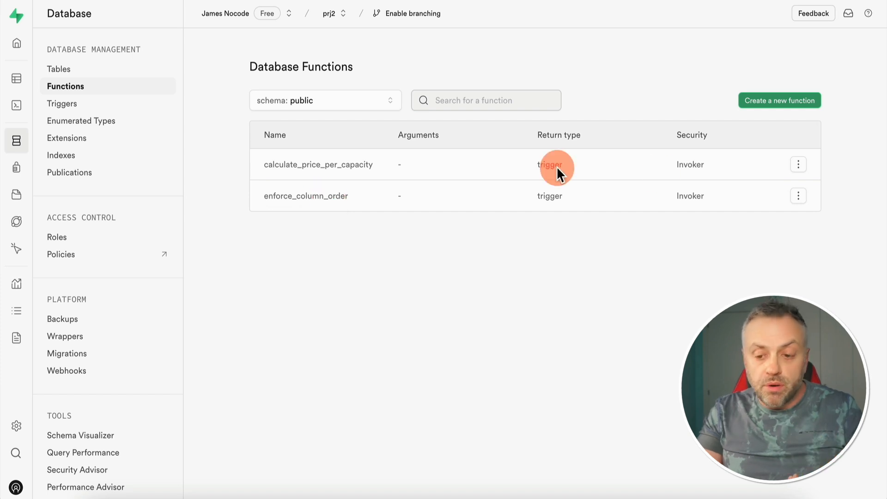
pyautogui.click(803, 200)
pyautogui.click(732, 191)
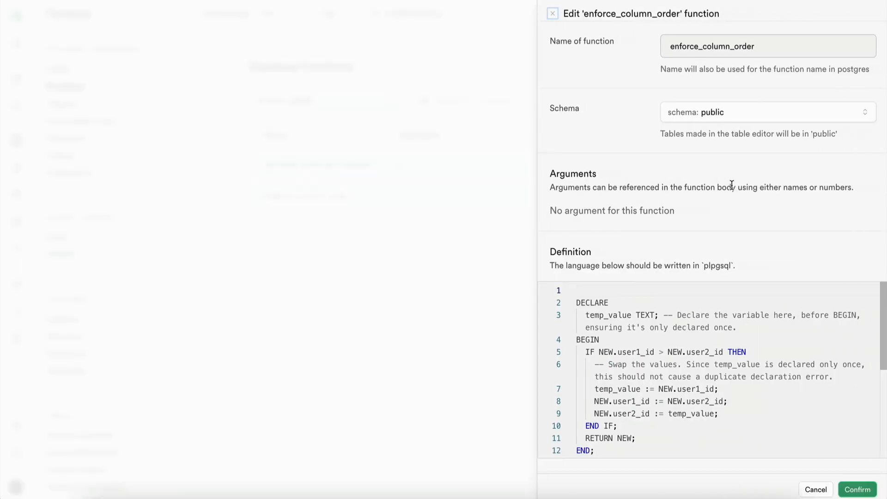
# Examine the swap logic in the enforce_column_order definition, then close the editor and return to the database functions list
pyautogui.click(690, 334)
pyautogui.click(581, 388)
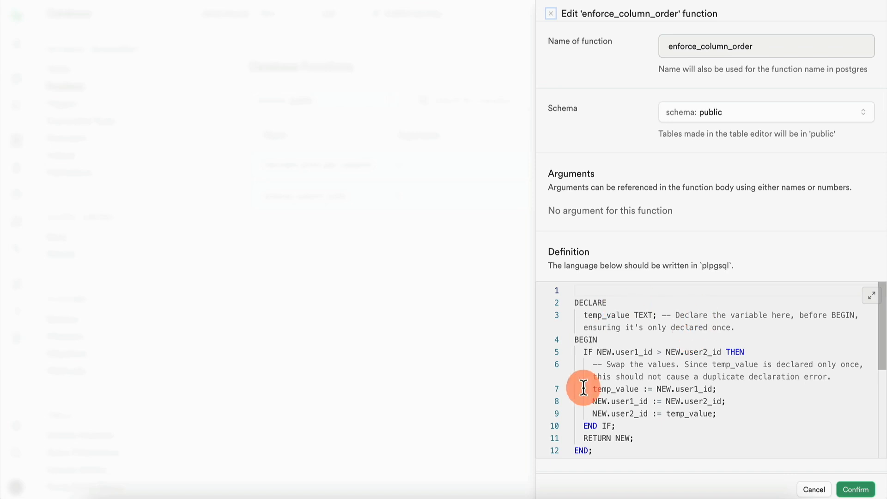
pyautogui.click(689, 346)
pyautogui.click(290, 177)
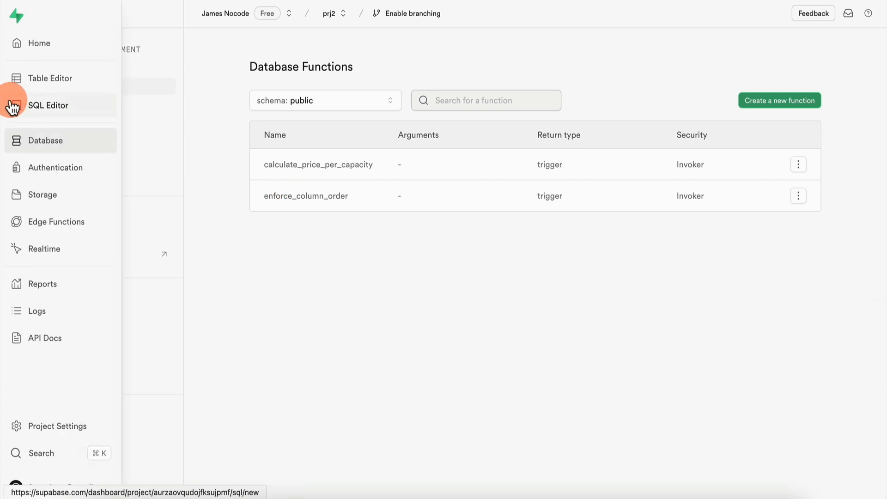
pyautogui.click(32, 107)
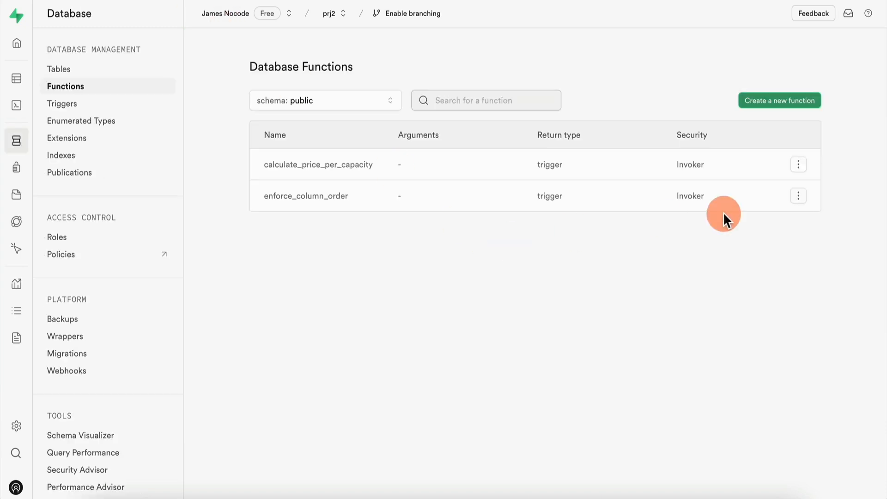
pyautogui.click(797, 197)
pyautogui.click(748, 187)
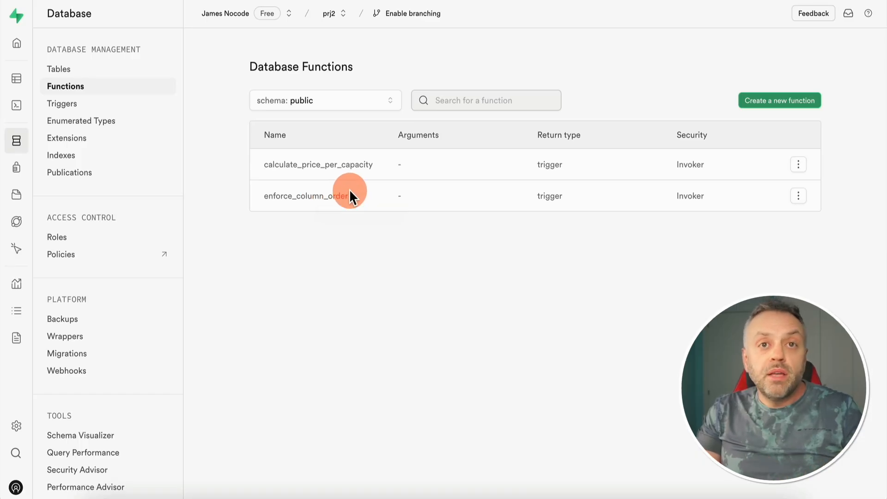
# View the database triggers, inspect the enforce_order_before_insert_or_update trigger on z_chats, and close it without changes
pyautogui.click(83, 108)
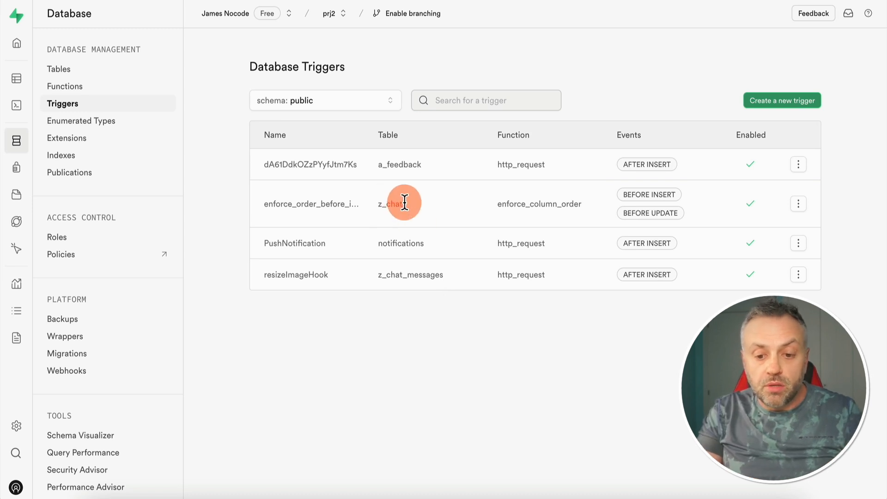
pyautogui.moveTo(497, 201); pyautogui.dragTo(581, 203)
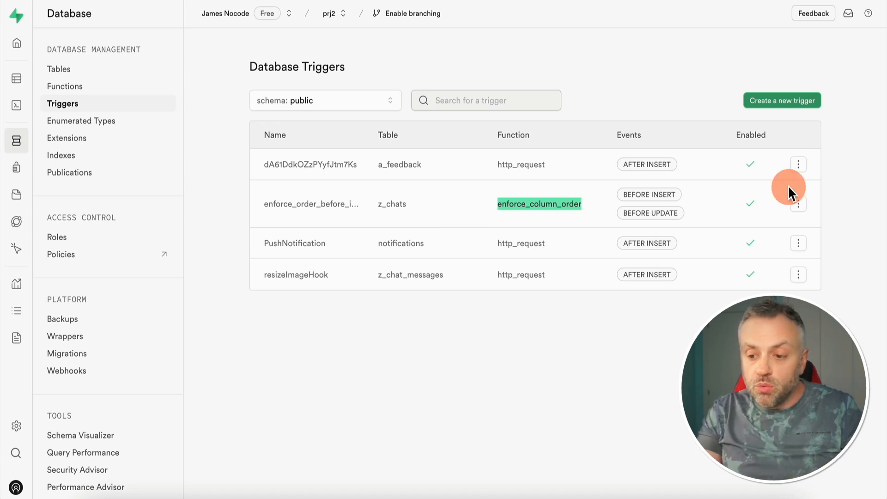
pyautogui.click(799, 205)
pyautogui.click(776, 224)
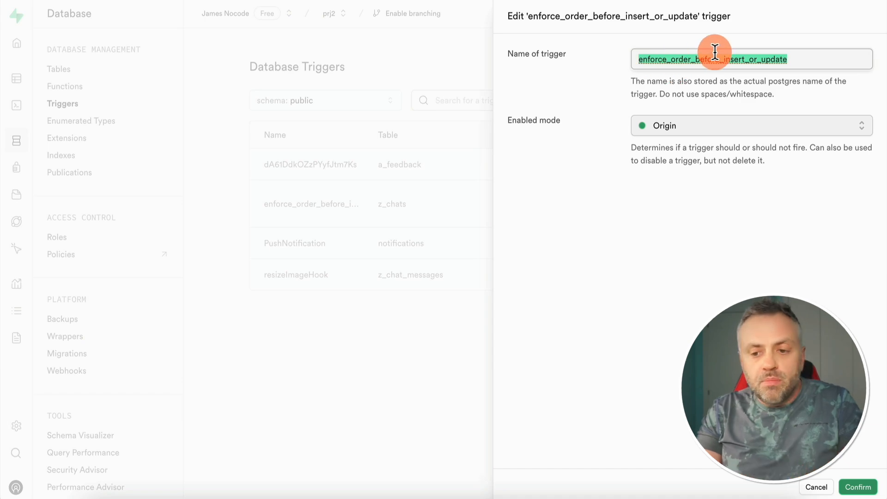
pyautogui.click(816, 487)
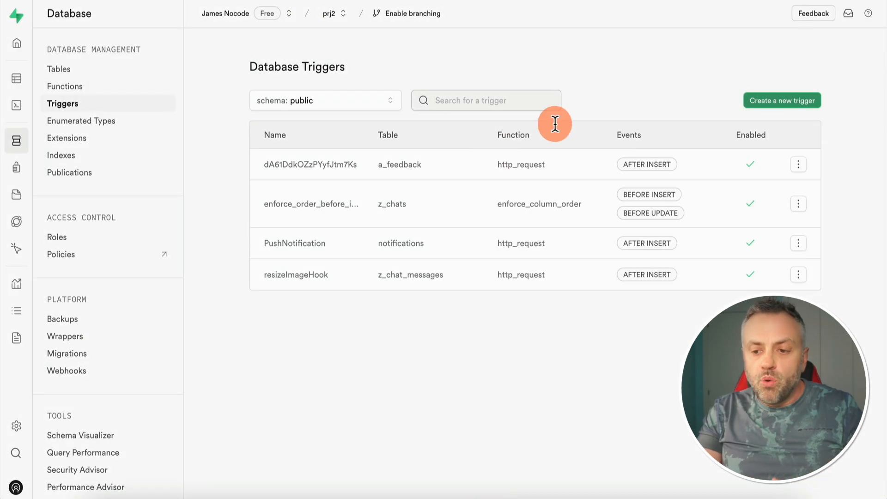
# Start a new database trigger on the z_chats table for the Insert and Update events
pyautogui.click(753, 110)
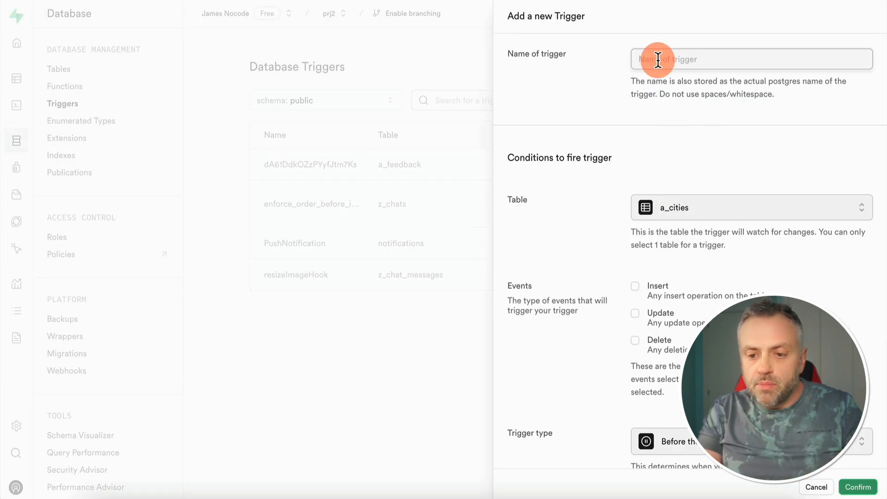
pyautogui.click(708, 215)
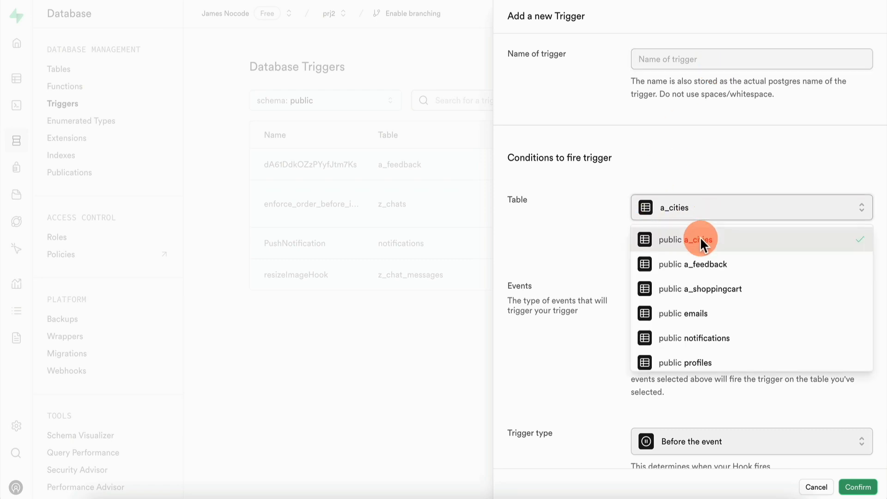
pyautogui.scroll(-6, 703, 319)
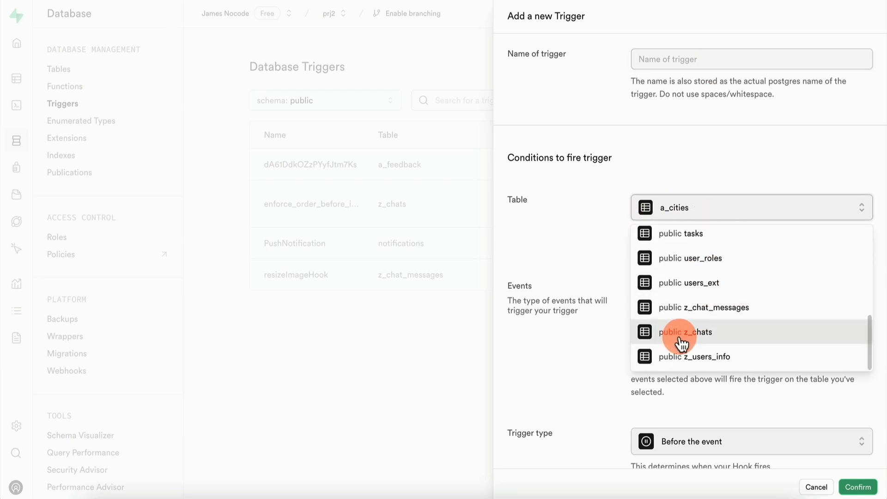
pyautogui.click(703, 334)
pyautogui.click(635, 287)
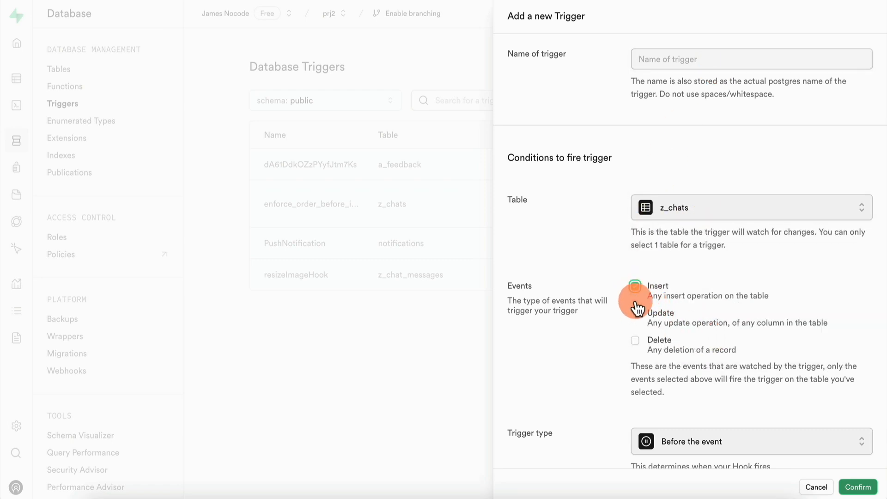
pyautogui.click(637, 319)
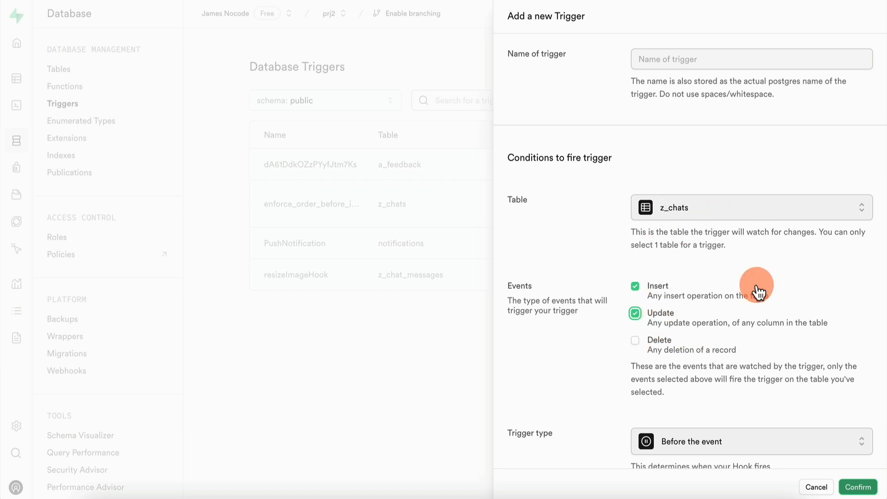
# Set the new trigger to fire before the event with the enforce_column_order function, then discard the trigger
pyautogui.scroll(-5, 687, 228)
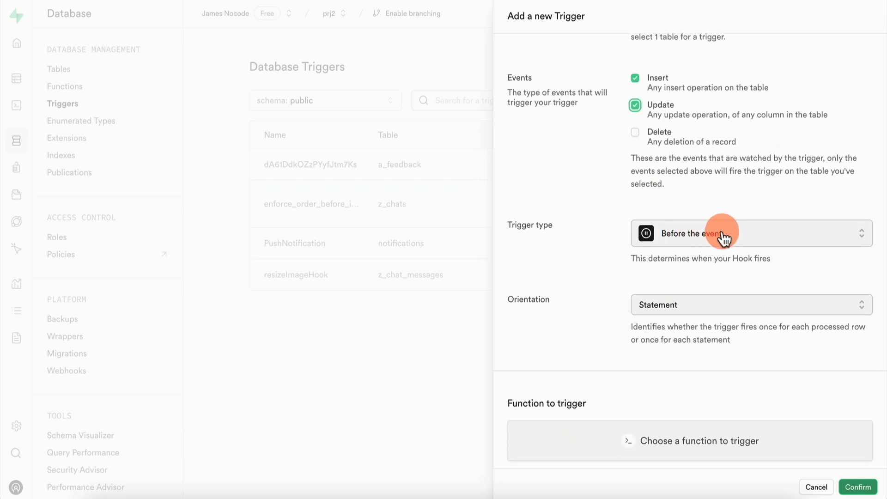
pyautogui.click(724, 243)
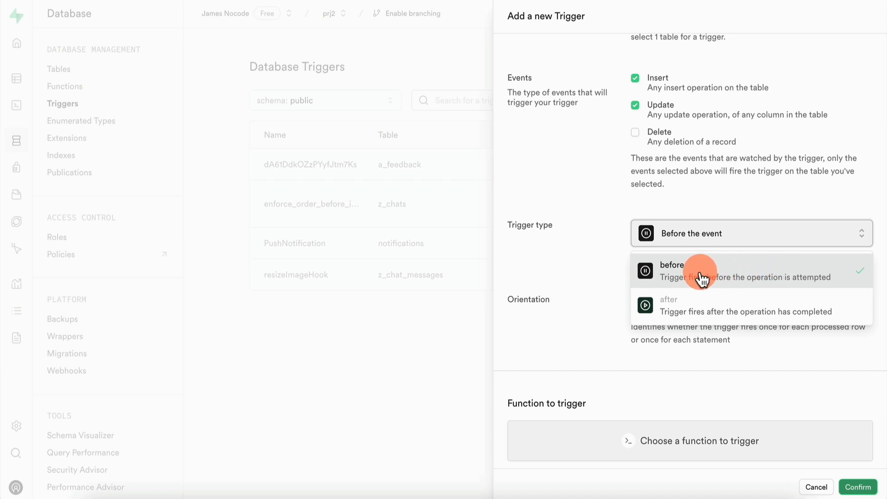
pyautogui.click(677, 272)
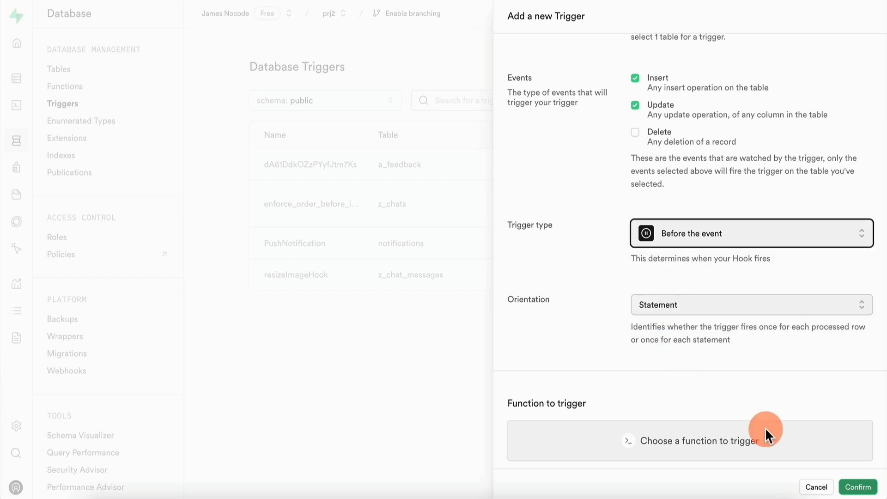
pyautogui.click(682, 432)
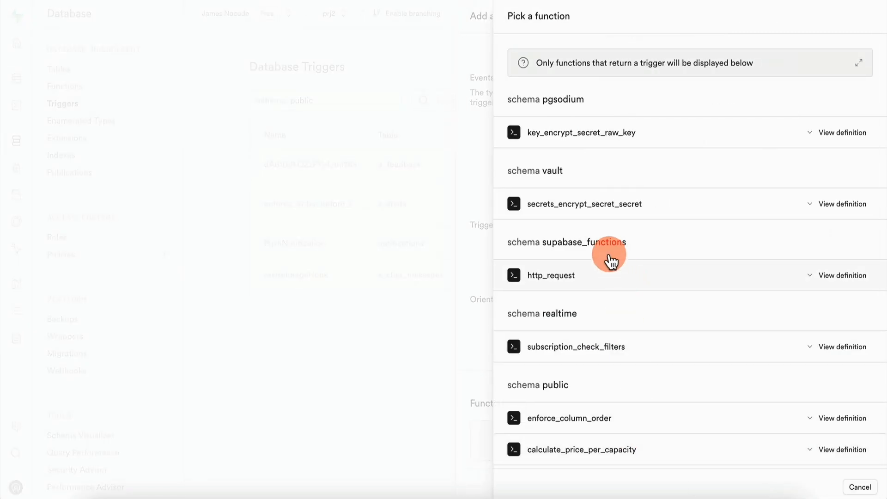
pyautogui.scroll(-1, 605, 227)
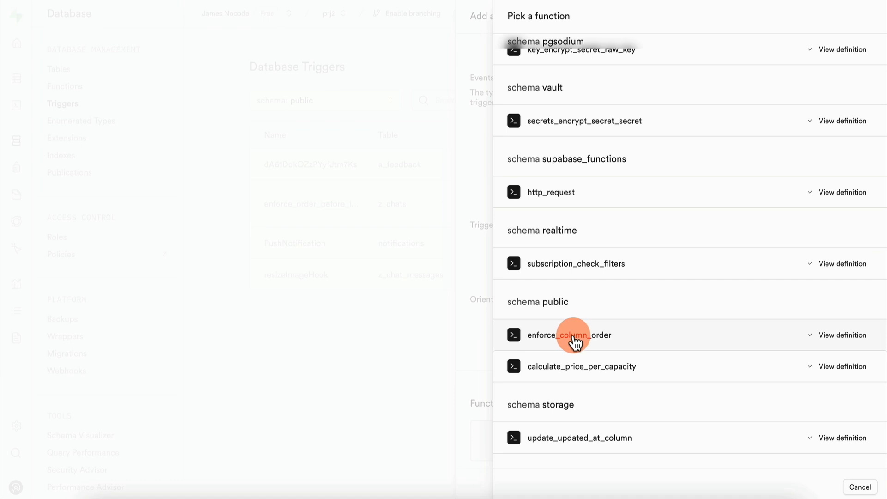
pyautogui.click(618, 347)
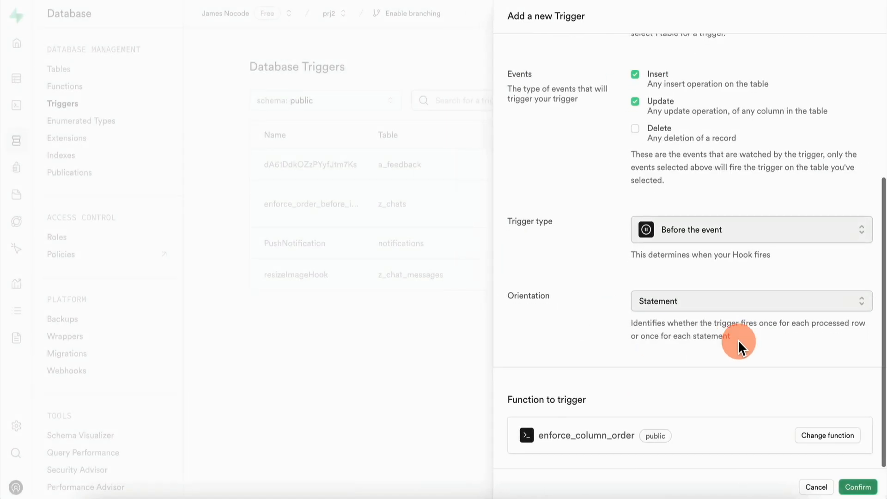
pyautogui.click(850, 487)
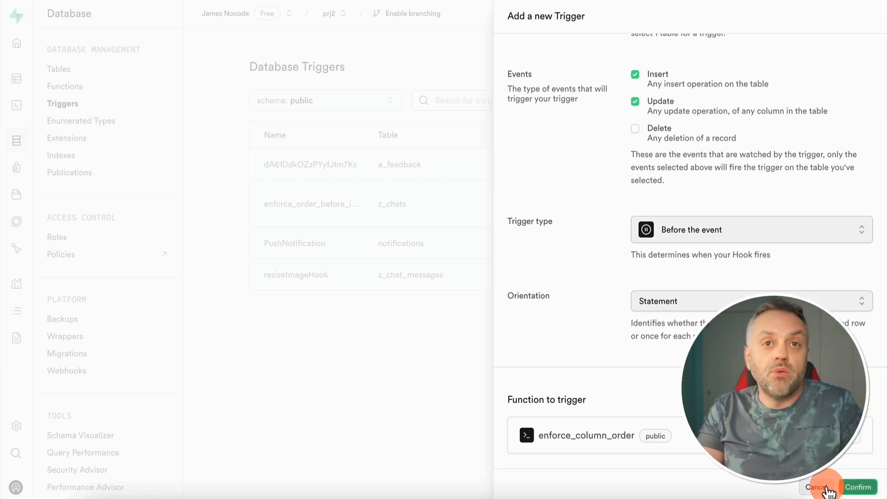
pyautogui.click(825, 488)
pyautogui.click(511, 293)
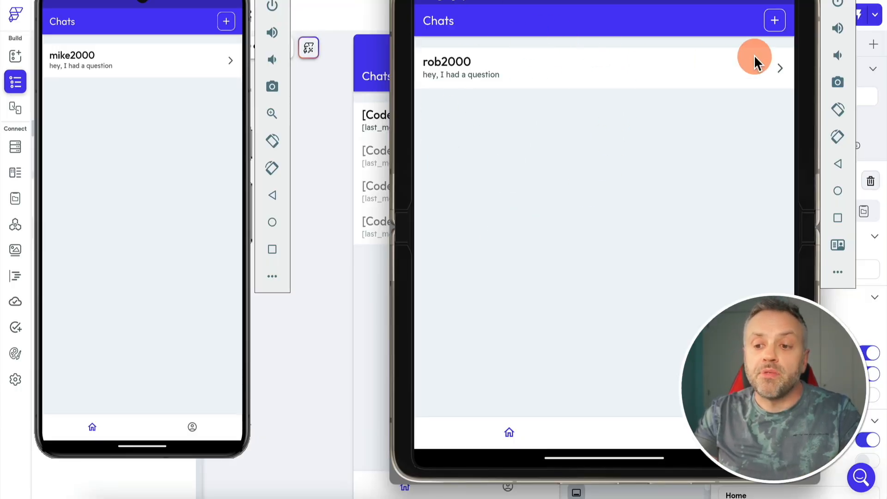
# Start a new chat with ImageBot from the Chats page in the Android emulator on the larger device
pyautogui.click(775, 21)
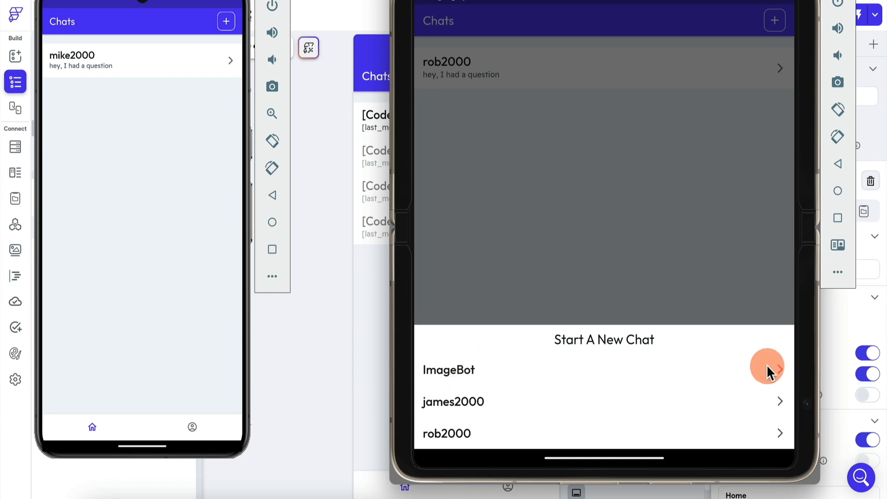
pyautogui.click(781, 366)
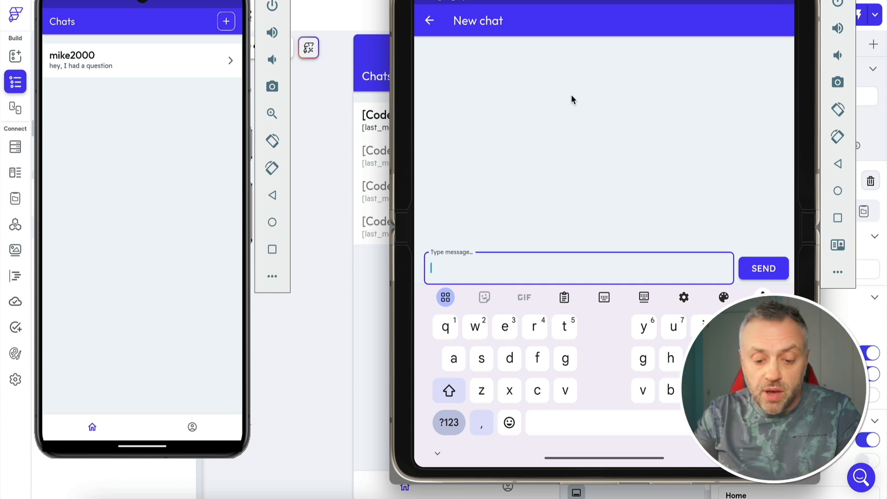
# Switch to the Pexels page in the Vivaldi browser and copy the image address of the blue house with pink blossoms
pyautogui.click(314, 377)
pyautogui.click(314, 382)
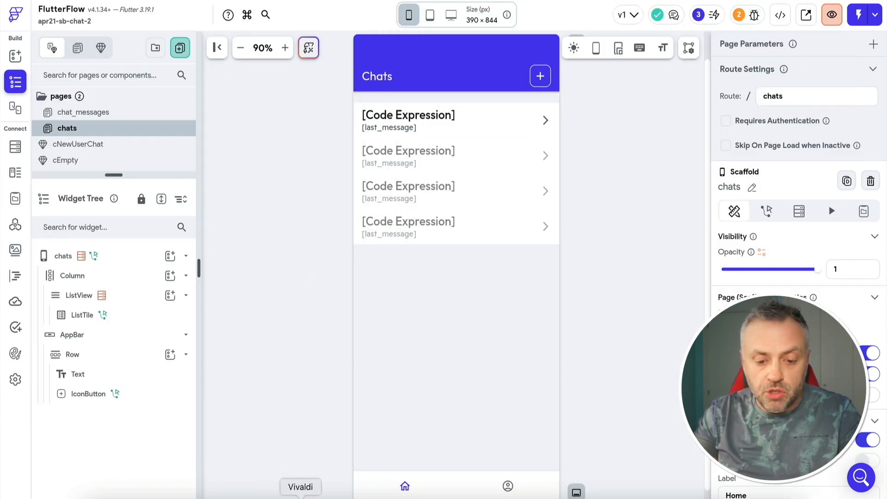
pyautogui.click(301, 497)
pyautogui.scroll(-1, 365, 161)
pyautogui.scroll(-3, 362, 162)
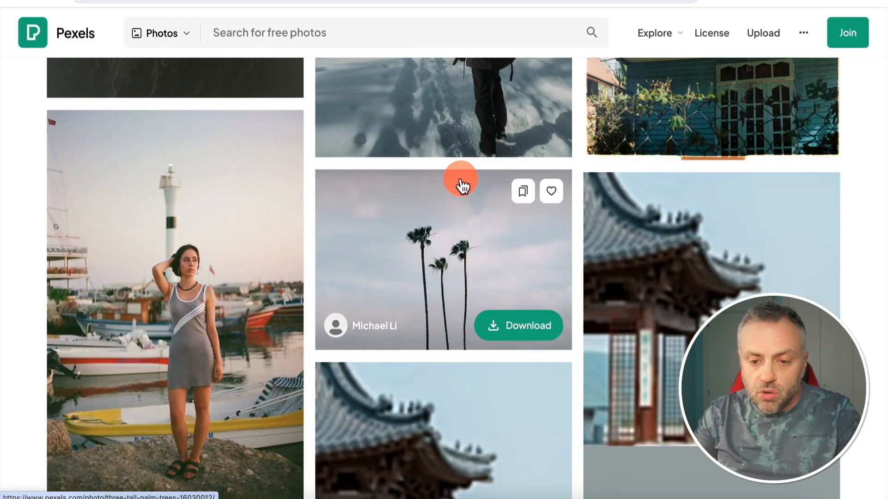
pyautogui.scroll(5, 460, 180)
pyautogui.rightClick(717, 186)
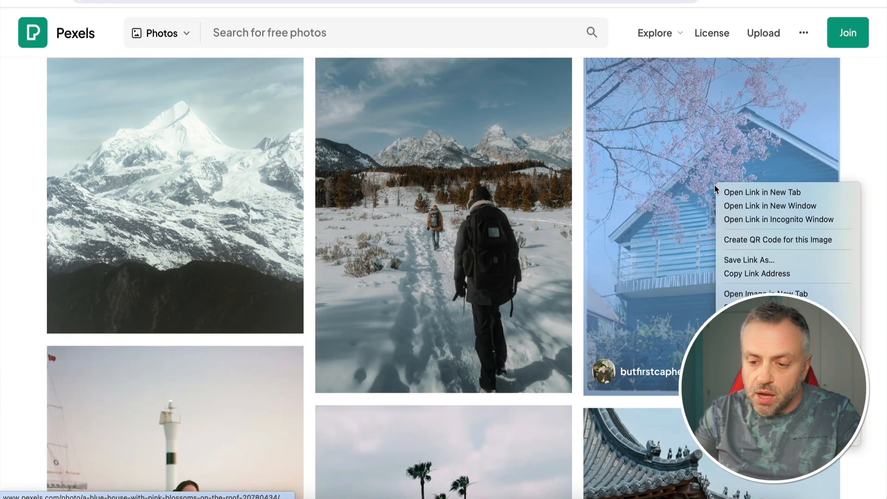
pyautogui.click(758, 334)
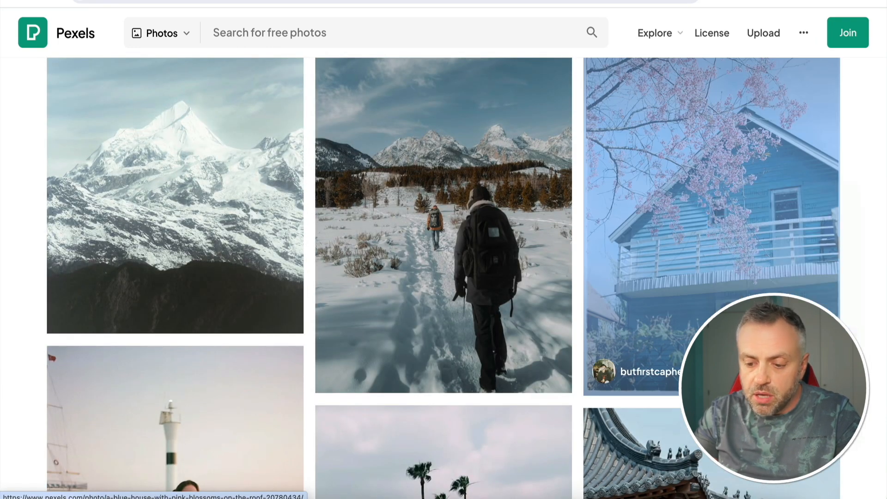
# Switch back to the Android emulator, paste the copied blue house image address as a message, and send it
pyautogui.click(721, 497)
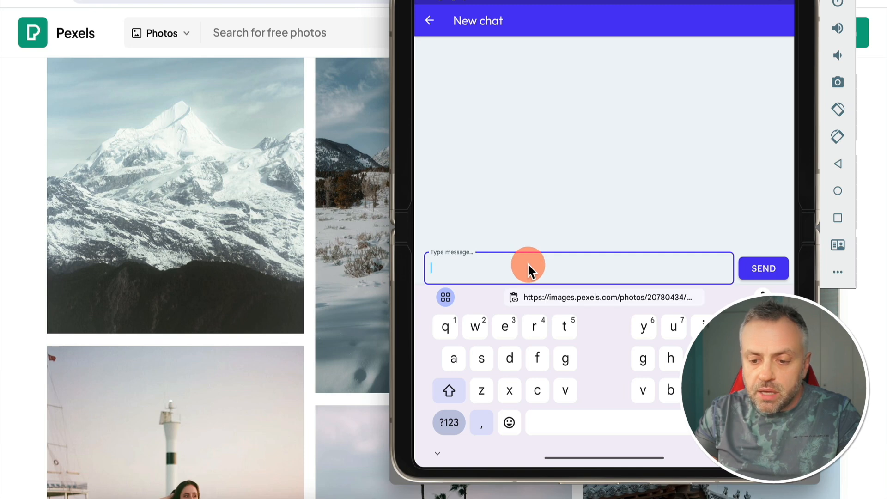
pyautogui.click(594, 295)
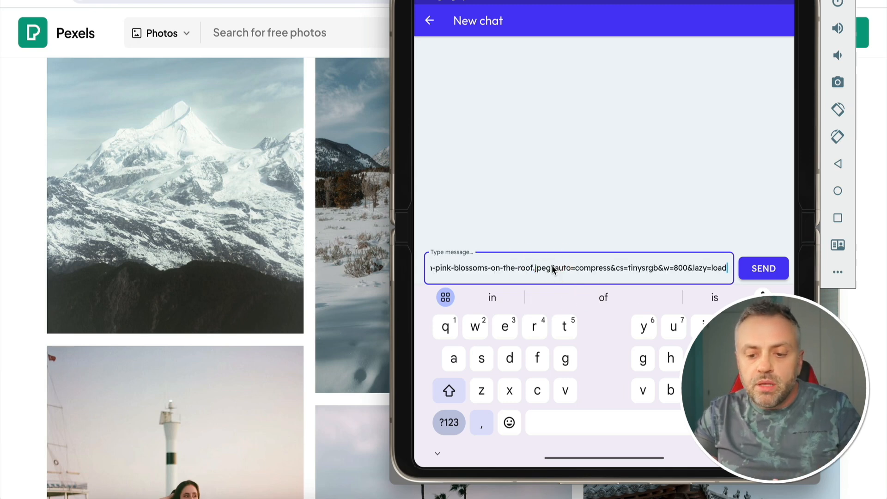
pyautogui.click(763, 268)
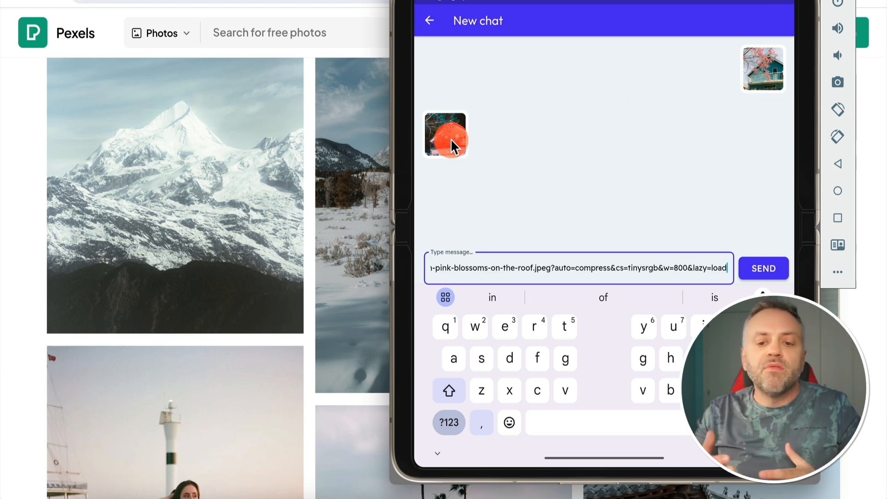
# Return to Pexels and copy the image address of the photo of the street overlooking the peninsula
pyautogui.click(240, 249)
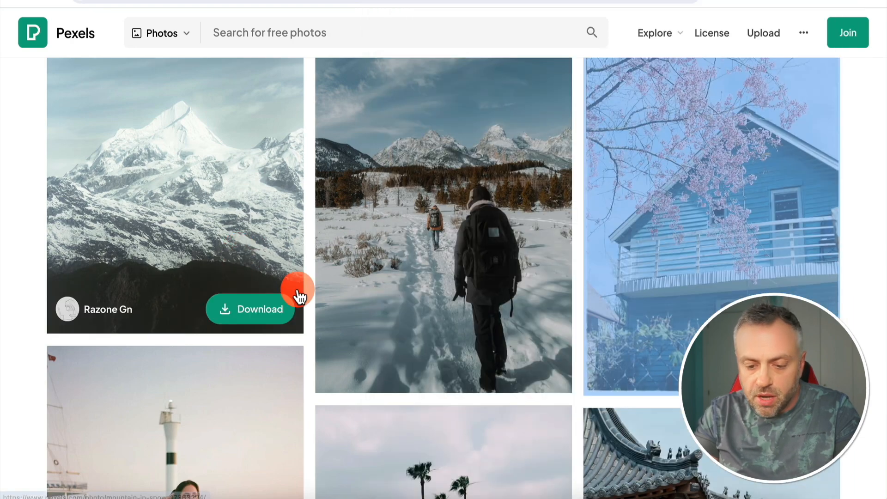
pyautogui.scroll(-15, 299, 296)
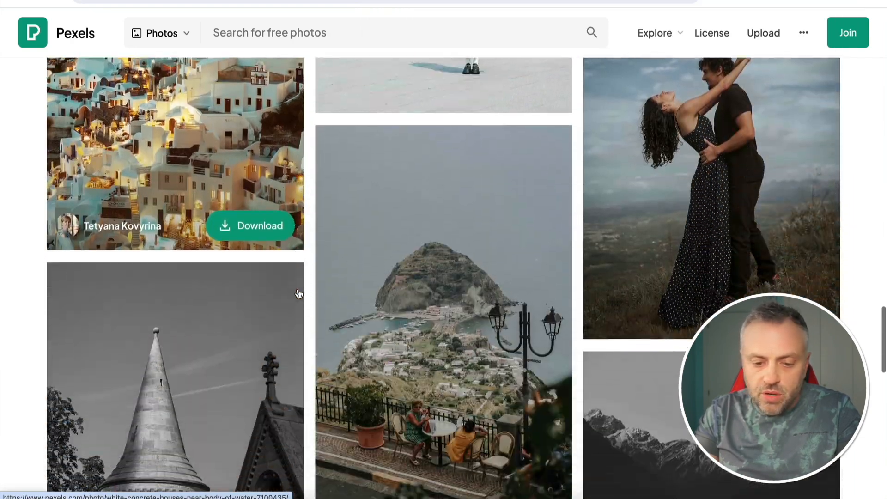
pyautogui.scroll(-3, 299, 295)
pyautogui.rightClick(469, 186)
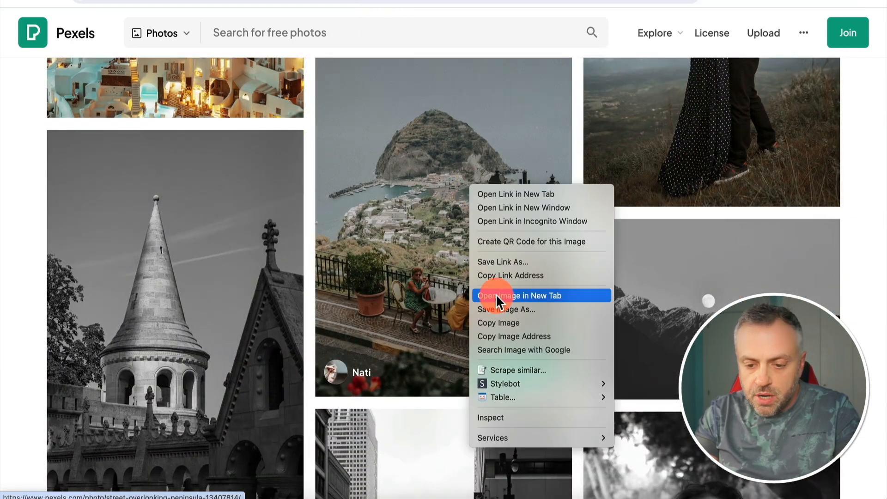
pyautogui.click(506, 334)
# Switch to the Android emulator and clear the old blue house image address from the chat message field
pyautogui.press('super+Tab')
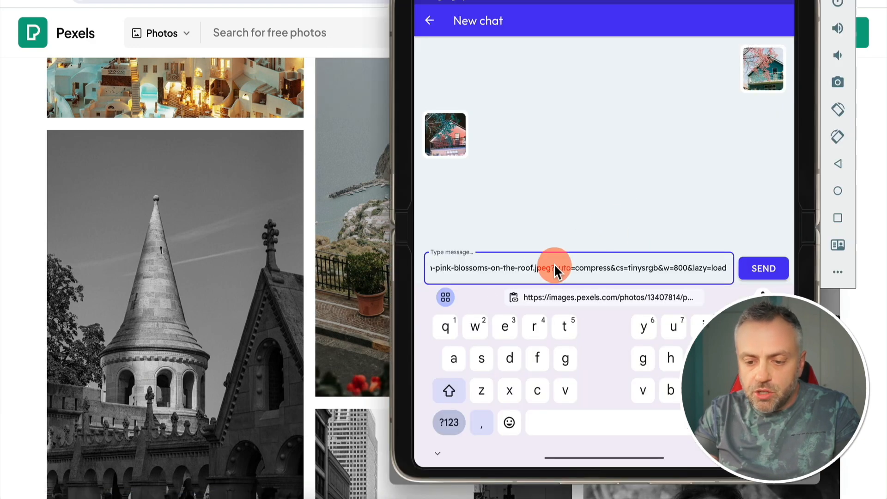
pyautogui.moveTo(553, 264); pyautogui.dragTo(629, 263)
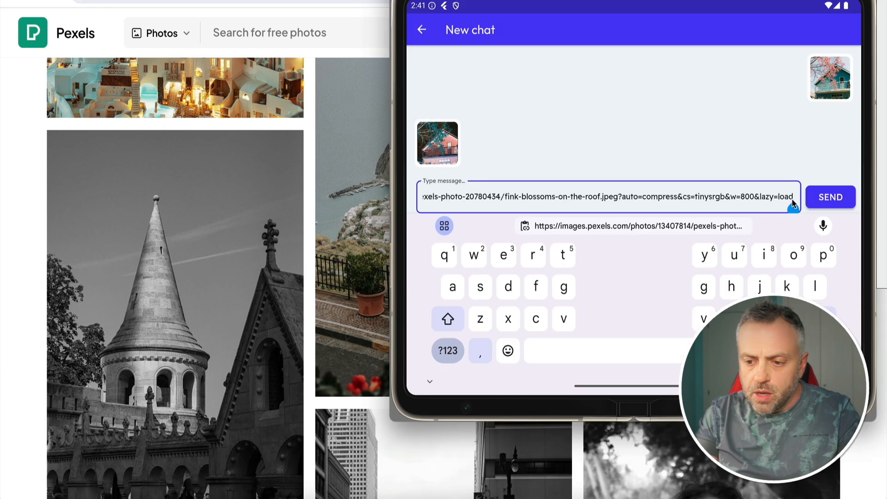
pyautogui.press('BackSpace')
pyautogui.press('BackSpace')
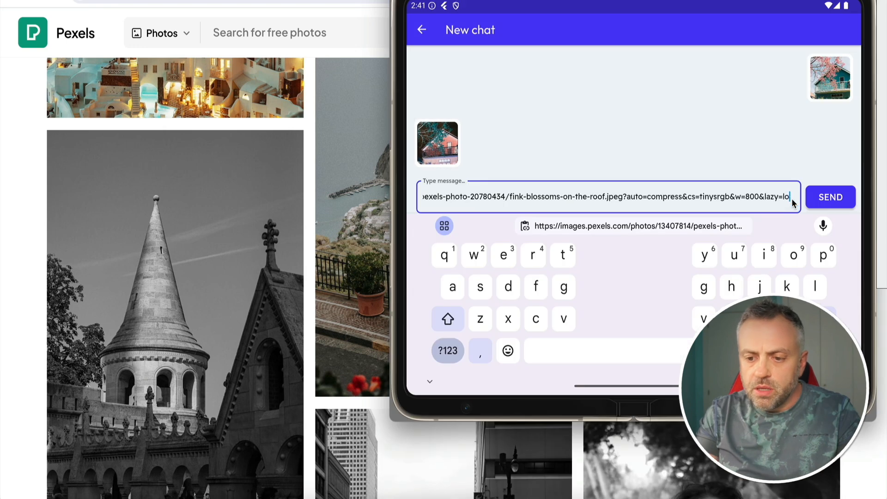
pyautogui.press('BackSpace')
pyautogui.press('BackSpace')
pyautogui.press('BackSpace')
pyautogui.press('BackSpace')
pyautogui.press('BackSpace')
pyautogui.press('BackSpace')
pyautogui.press('BackSpace')
pyautogui.press('BackSpace')
pyautogui.press('BackSpace')
pyautogui.press('BackSpace')
pyautogui.press('BackSpace')
pyautogui.press('BackSpace')
pyautogui.press('BackSpace')
pyautogui.press('BackSpace')
pyautogui.press('BackSpace')
pyautogui.press('BackSpace')
pyautogui.press('BackSpace')
pyautogui.press('BackSpace')
pyautogui.press('BackSpace')
pyautogui.press('BackSpace')
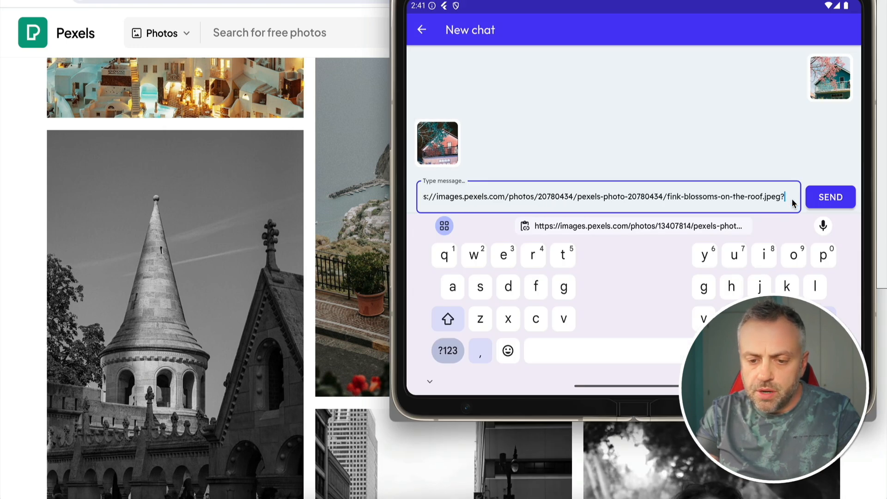
pyautogui.press('BackSpace')
pyautogui.press('BackSpace')
pyautogui.press('BackSpace')
pyautogui.press('BackSpace')
pyautogui.press('BackSpace')
pyautogui.press('BackSpace')
pyautogui.press('BackSpace')
pyautogui.press('BackSpace')
pyautogui.press('BackSpace')
pyautogui.press('BackSpace')
pyautogui.press('BackSpace')
pyautogui.press('BackSpace')
pyautogui.press('BackSpace')
pyautogui.press('BackSpace')
pyautogui.press('BackSpace')
pyautogui.press('BackSpace')
pyautogui.press('BackSpace')
pyautogui.press('BackSpace')
pyautogui.press('BackSpace')
pyautogui.press('BackSpace')
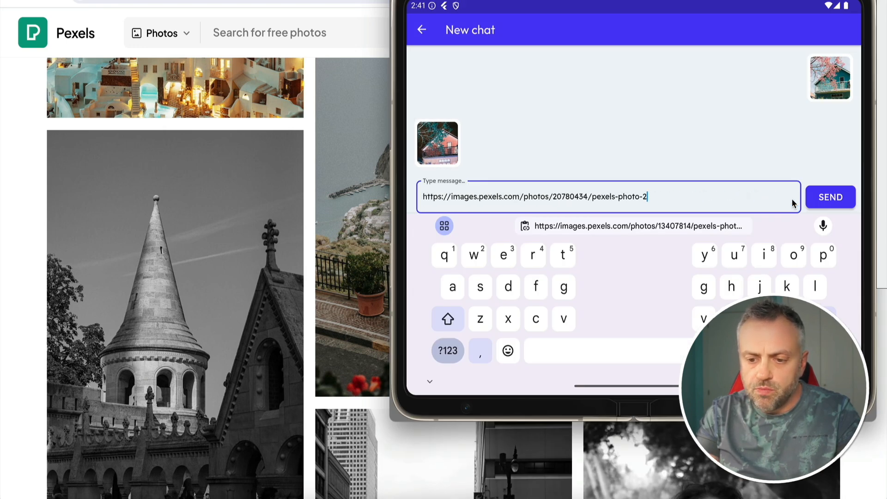
pyautogui.press('BackSpace')
pyautogui.press('BackSpace')
pyautogui.press('BackSpace')
pyautogui.press('BackSpace')
pyautogui.press('BackSpace')
pyautogui.press('BackSpace')
pyautogui.press('BackSpace')
pyautogui.press('BackSpace')
pyautogui.press('BackSpace')
pyautogui.press('BackSpace')
pyautogui.press('BackSpace')
pyautogui.press('BackSpace')
pyautogui.press('BackSpace')
pyautogui.press('BackSpace')
pyautogui.press('BackSpace')
pyautogui.press('BackSpace')
pyautogui.press('BackSpace')
pyautogui.press('BackSpace')
pyautogui.press('BackSpace')
pyautogui.press('BackSpace')
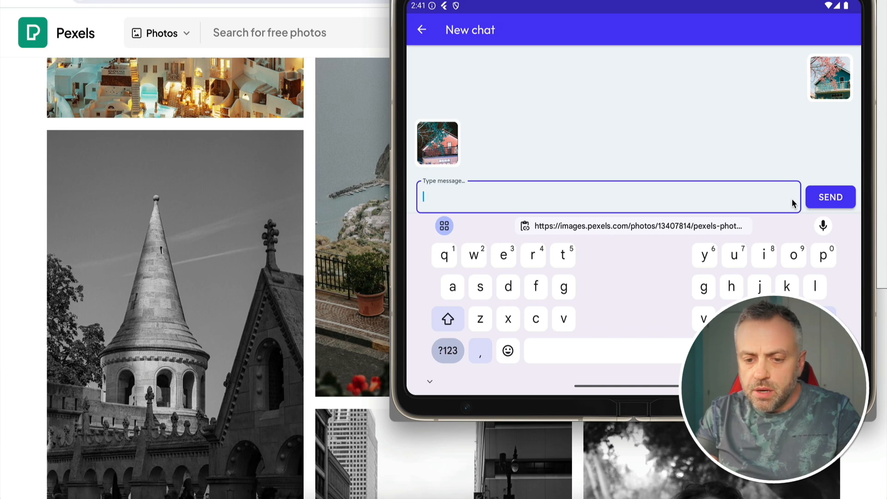
# Paste the copied address of the street overlooking the peninsula photo into the message field and send it to ImageBot
pyautogui.click(652, 225)
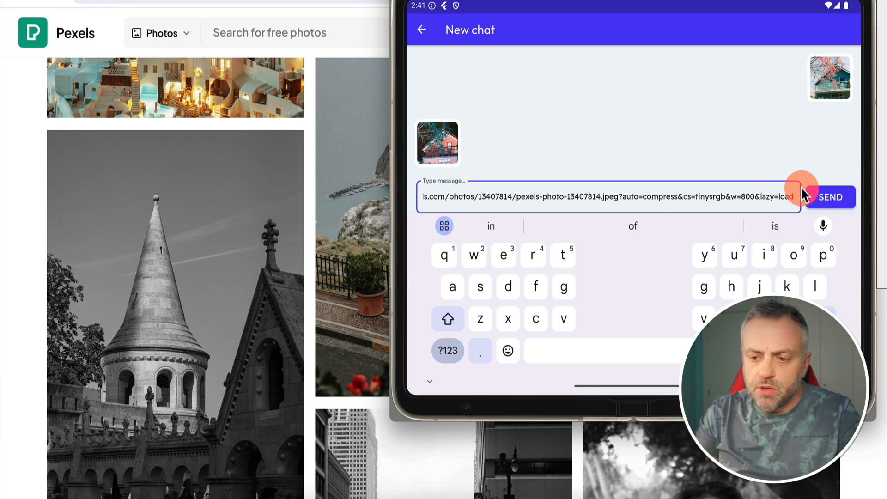
pyautogui.click(831, 197)
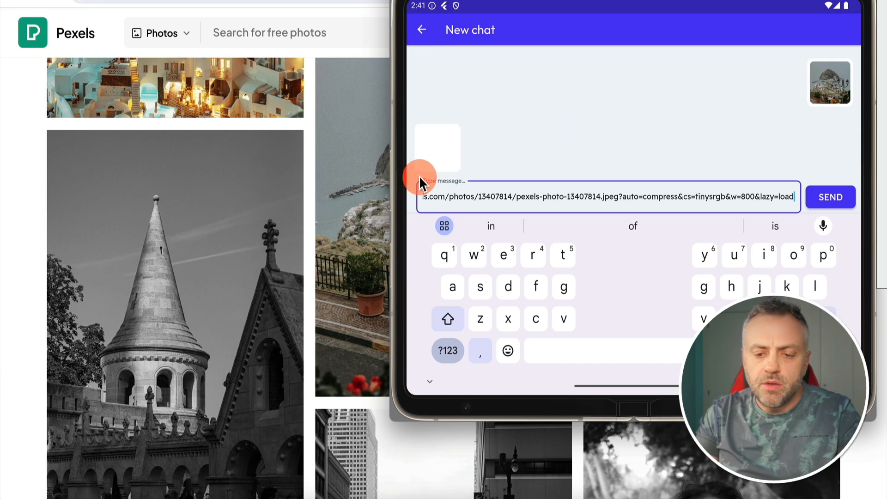
pyautogui.moveTo(429, 142); pyautogui.dragTo(822, 95)
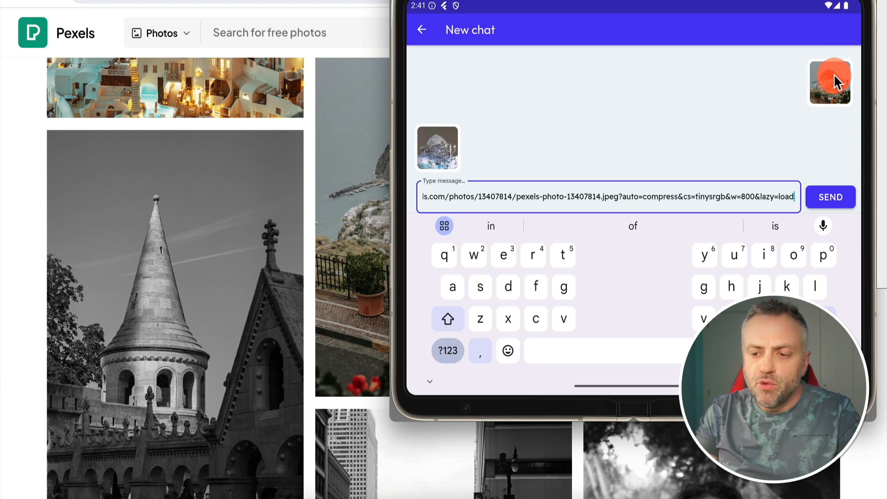
# Compare the original peninsula photo in the Pexels window with ImageBot's reply image in the emulator chat
pyautogui.click(369, 182)
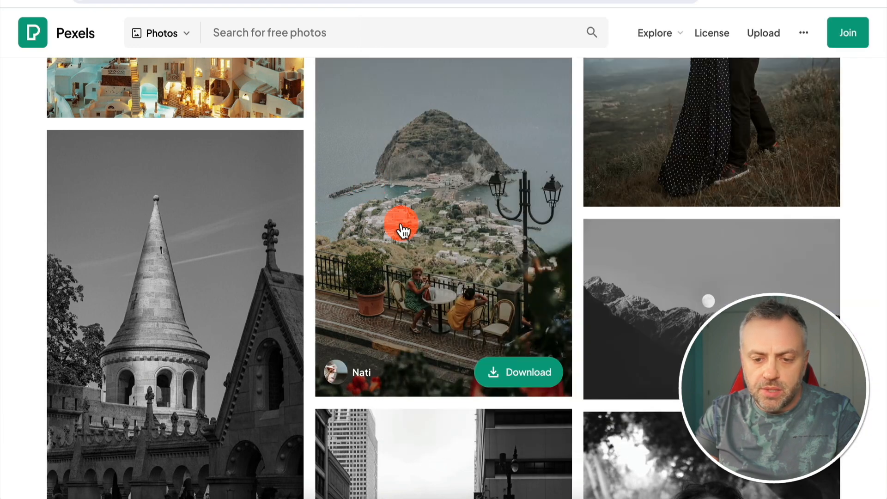
pyautogui.click(721, 496)
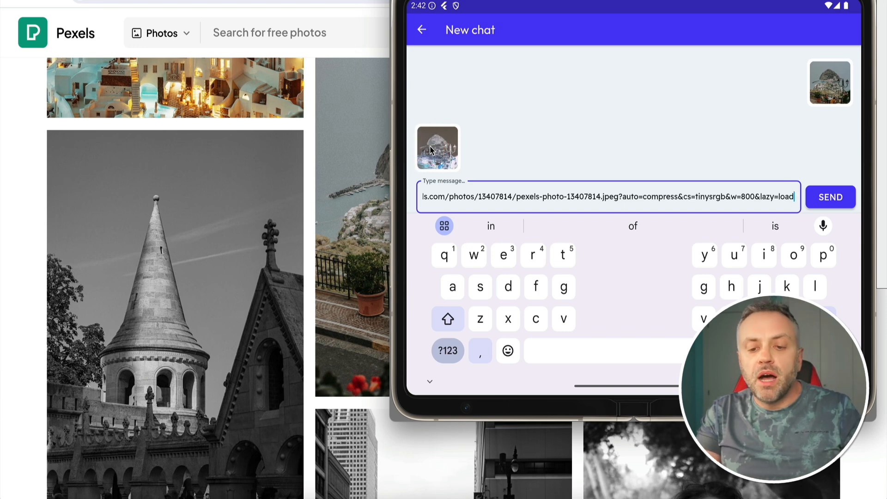
pyautogui.click(245, 282)
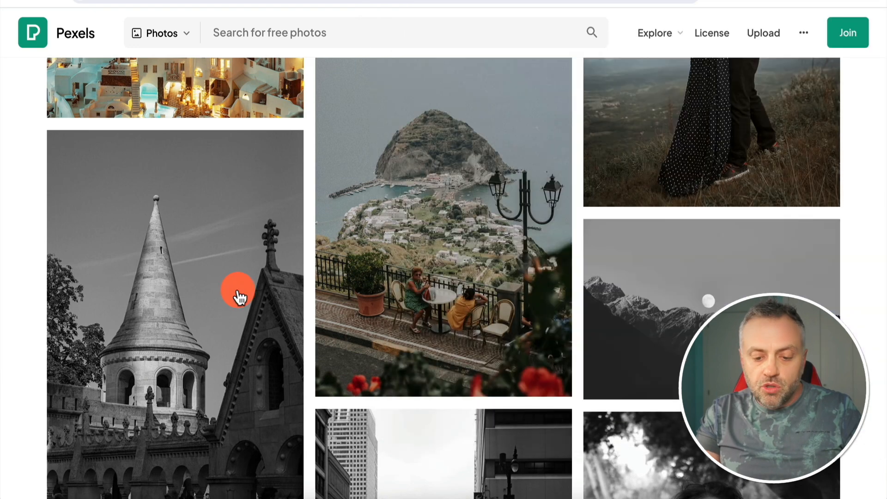
# Switch to Supabase in Chrome and examine the resizeImageHook webhook's table, events, webhook type and triggered edge function resizeImage
pyautogui.click(314, 483)
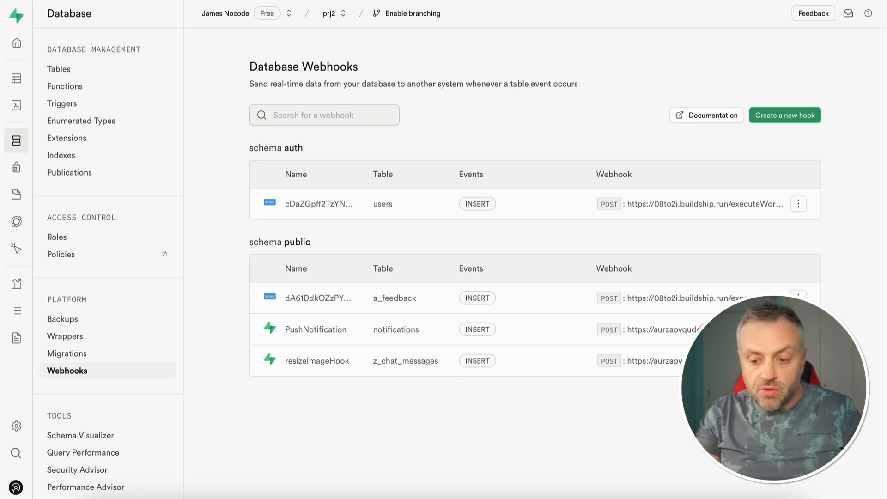
pyautogui.click(800, 361)
pyautogui.click(742, 352)
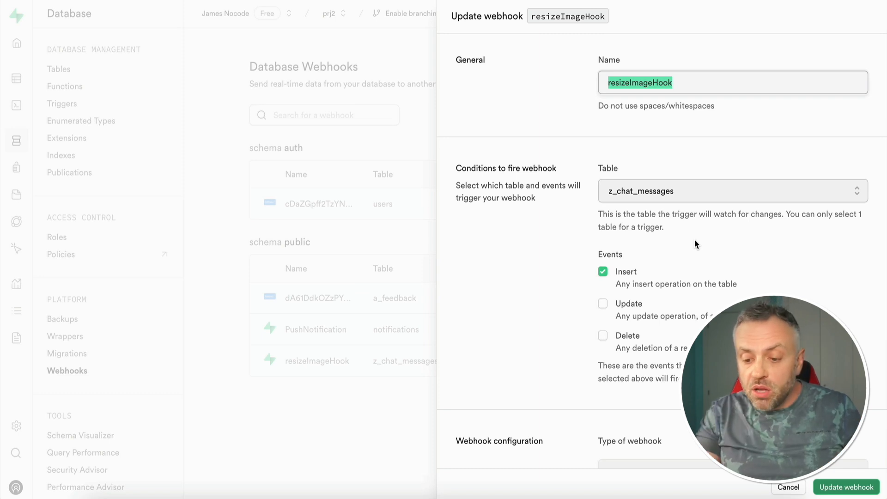
pyautogui.scroll(-5, 694, 240)
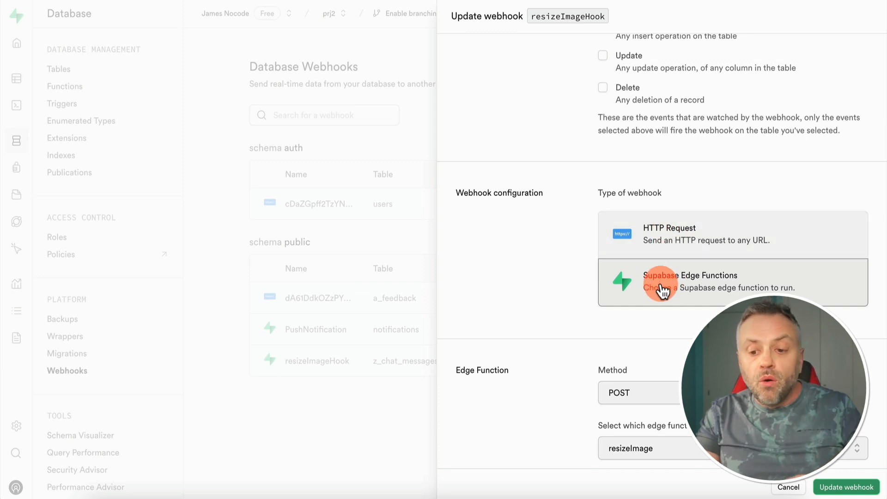
pyautogui.scroll(-2, 673, 291)
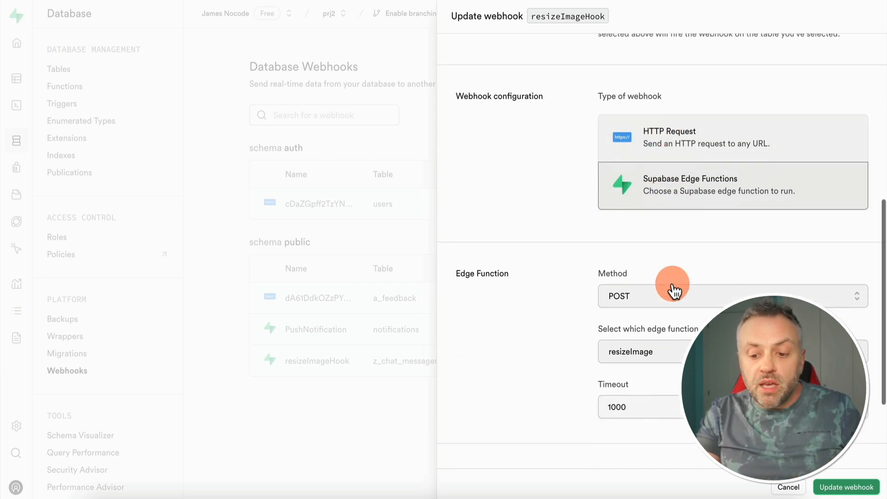
pyautogui.click(663, 354)
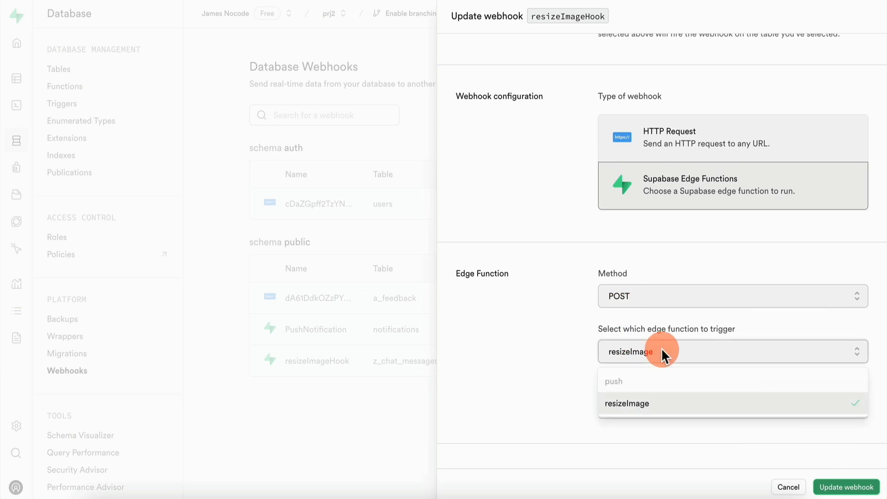
pyautogui.click(646, 406)
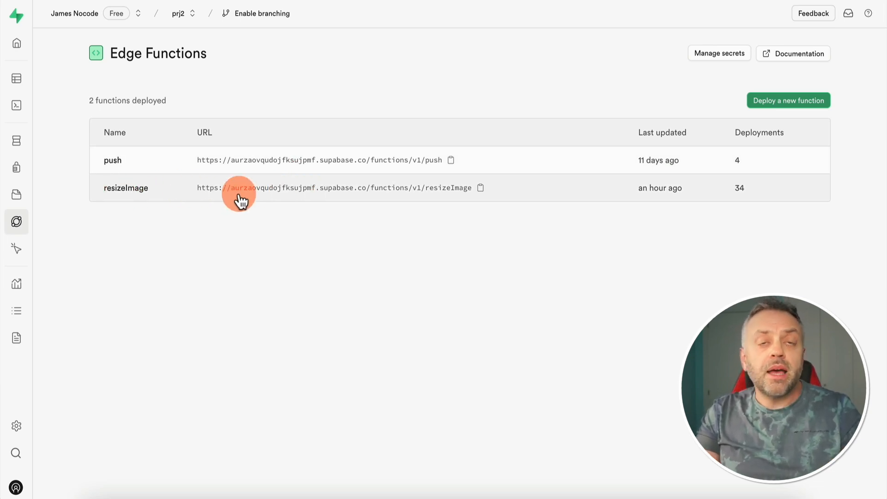
# Open the resizeImage edge function and review its function details
pyautogui.click(292, 191)
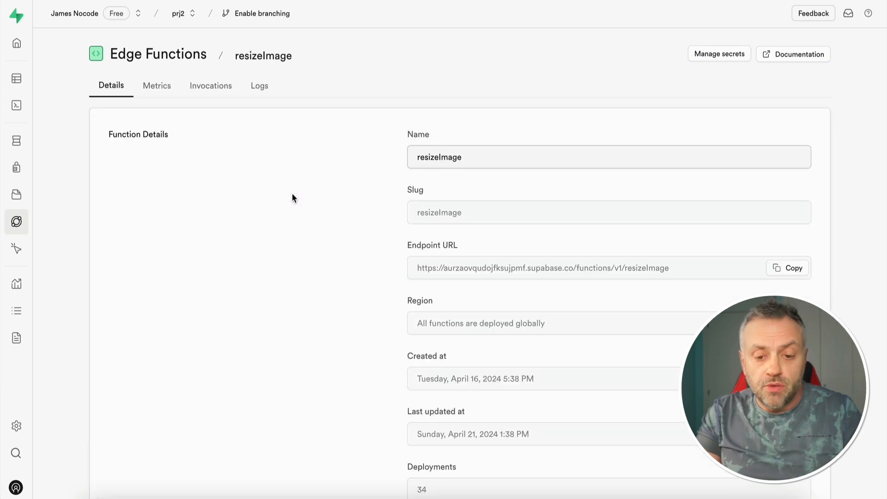
pyautogui.scroll(-1, 514, 197)
pyautogui.scroll(-5, 514, 192)
pyautogui.scroll(6, 470, 144)
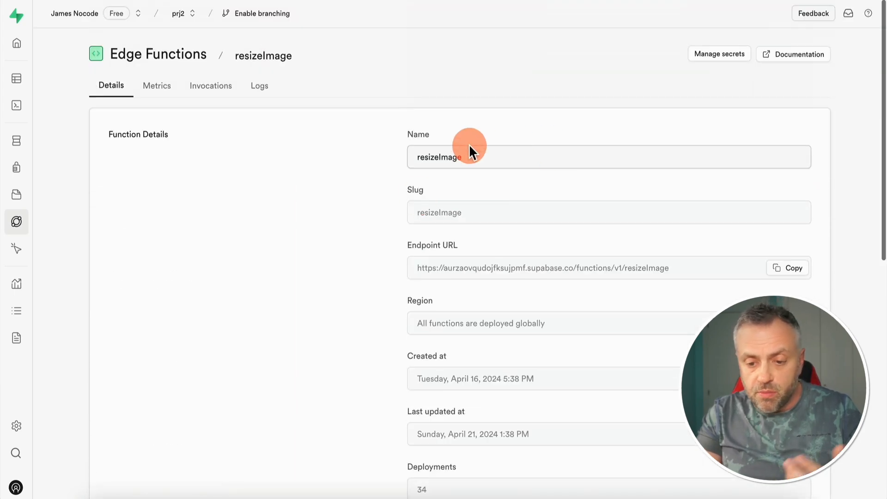
# Switch to VS Code and examine the webhook payload interface and Supabase client setup in the resizeImage function's index.ts
pyautogui.press('super+Tab')
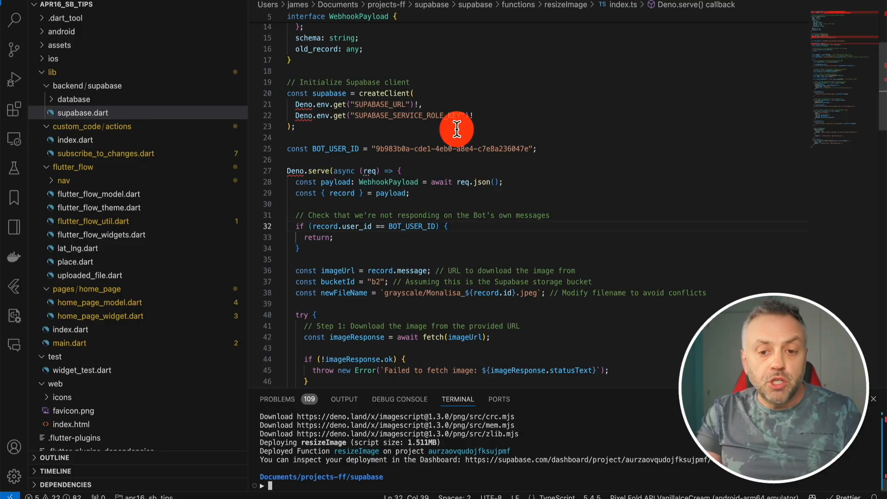
pyautogui.scroll(4, 486, 164)
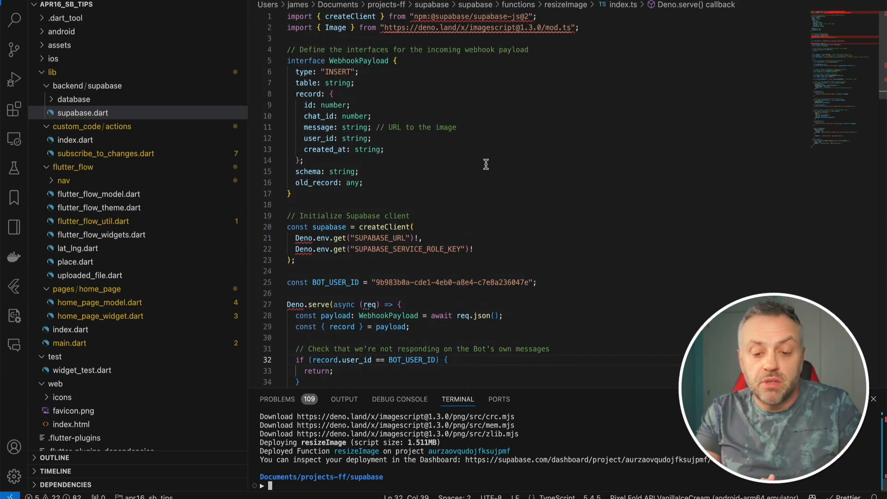
pyautogui.scroll(-6, 486, 164)
pyautogui.scroll(2, 486, 164)
pyautogui.scroll(-1, 486, 163)
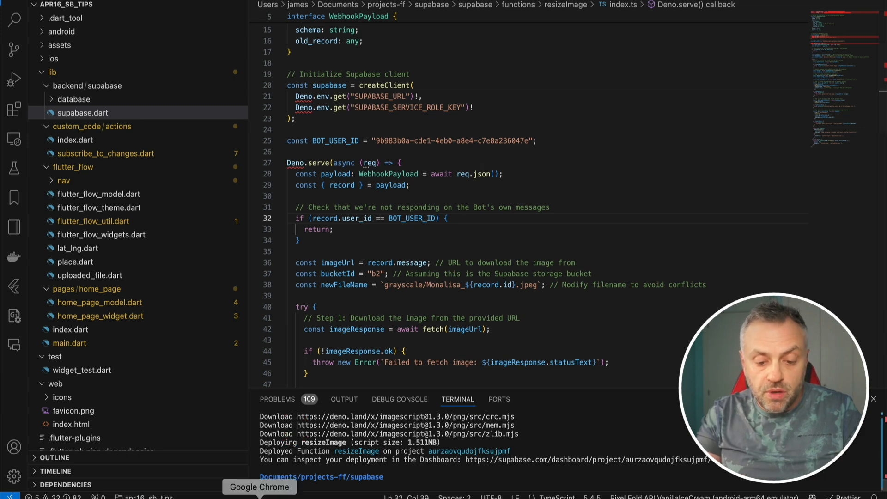
# Switch back to Supabase in Chrome and open the z_chat_messages table in the Table Editor to inspect its message records
pyautogui.click(260, 497)
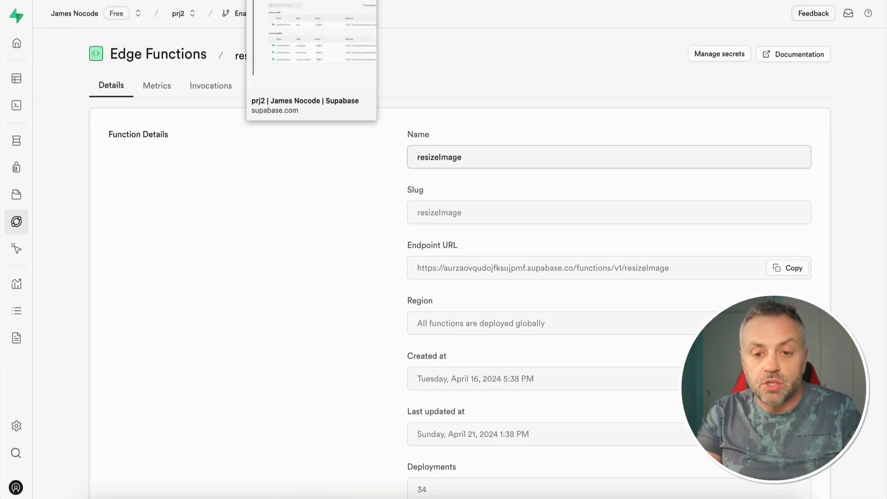
pyautogui.click(369, 1)
pyautogui.moveTo(19, 121)
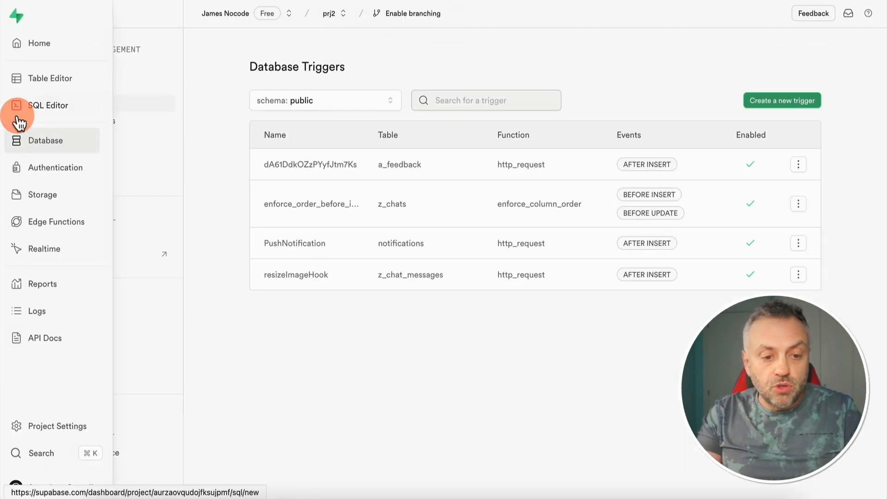
pyautogui.click(30, 81)
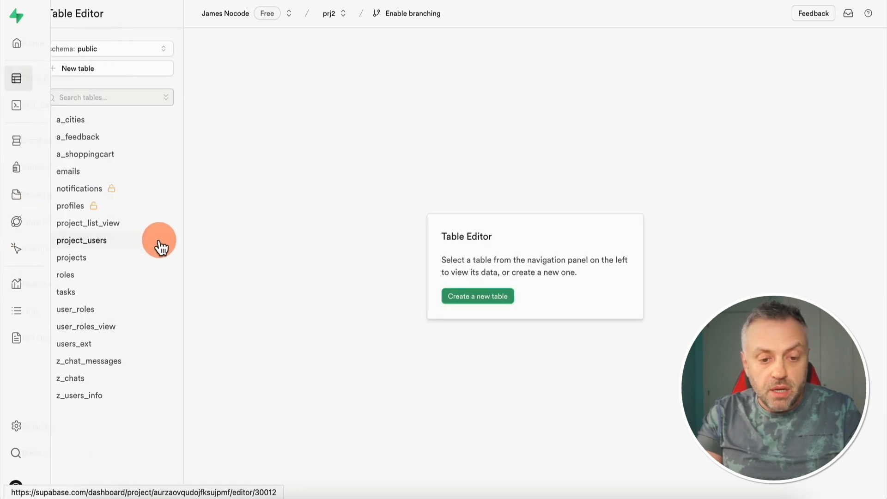
pyautogui.click(108, 363)
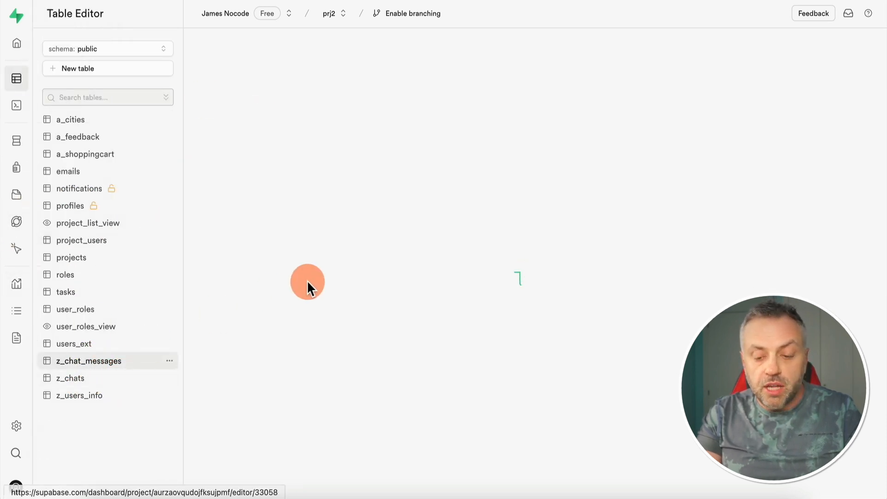
pyautogui.click(612, 249)
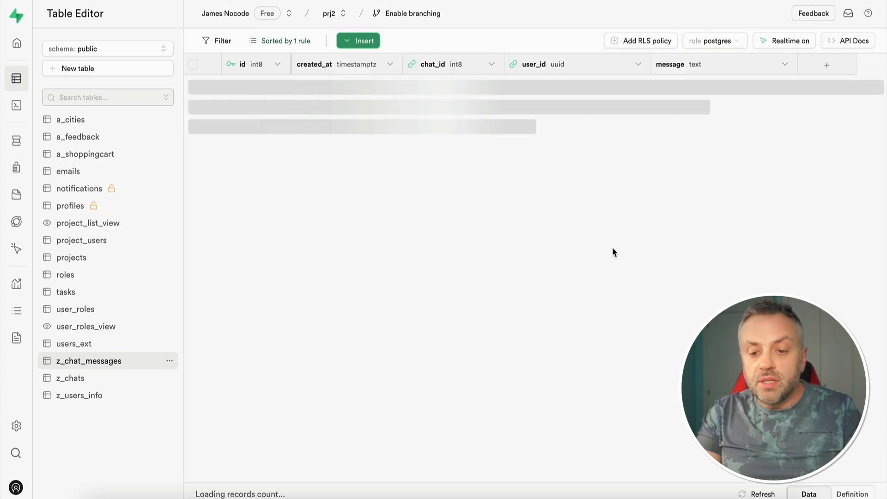
pyautogui.click(728, 143)
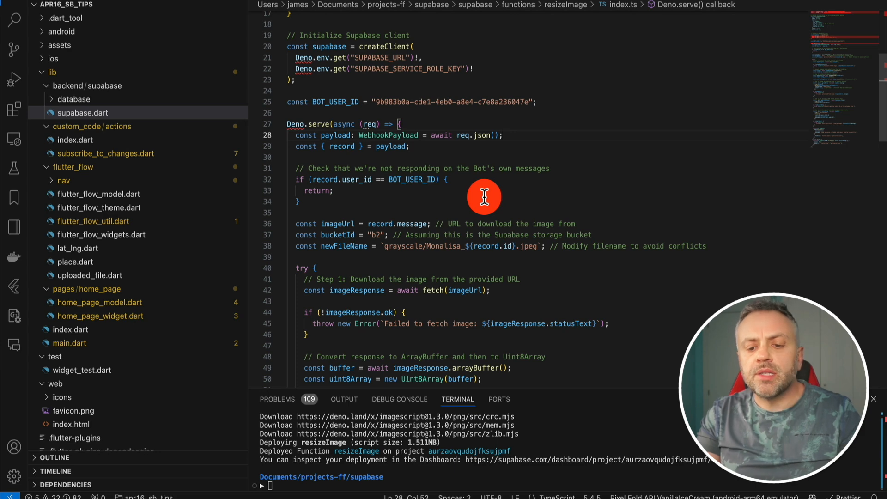
# Read through the bot message check, image download, inversion and storage upload code in index.ts in VS Code
pyautogui.scroll(-3, 484, 197)
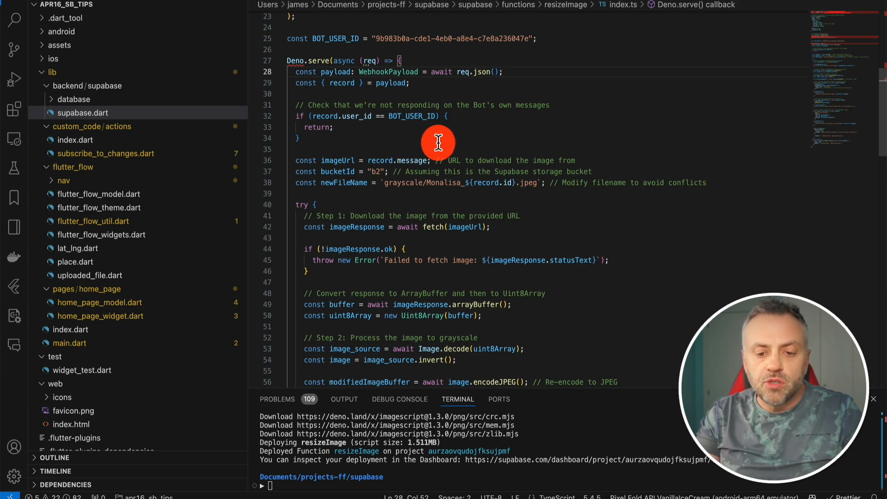
pyautogui.scroll(-2, 395, 244)
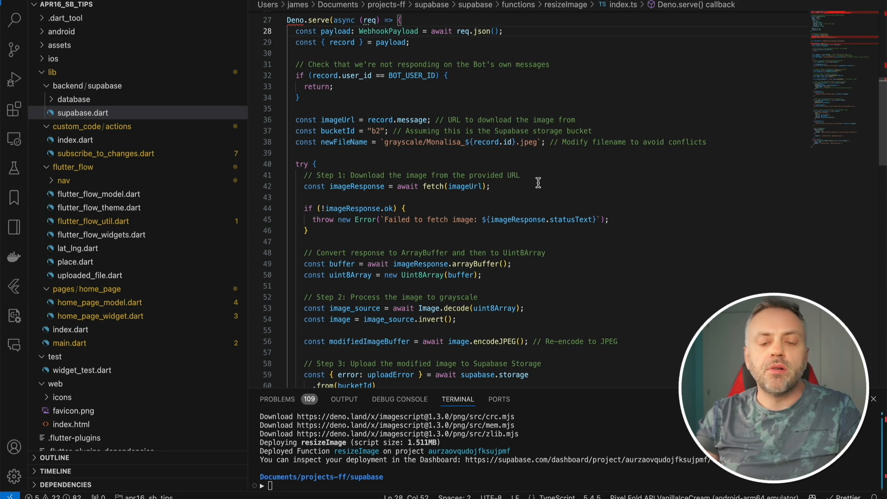
pyautogui.scroll(-3, 539, 183)
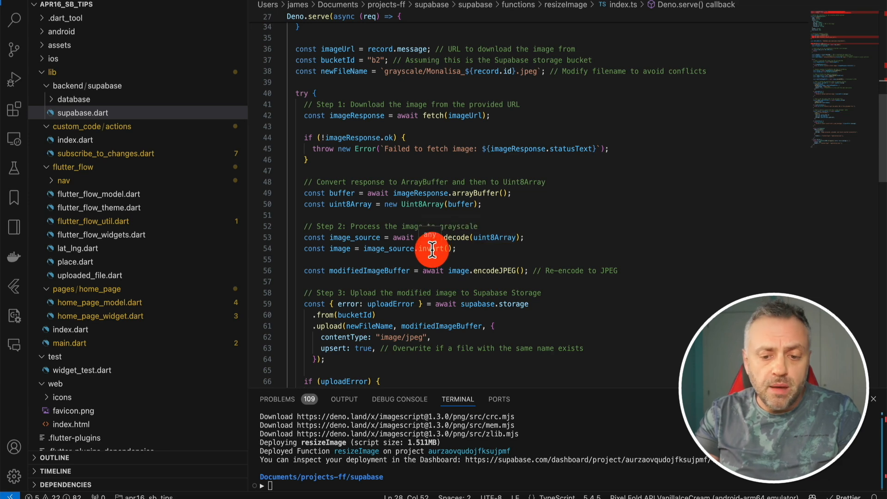
pyautogui.scroll(-3, 431, 250)
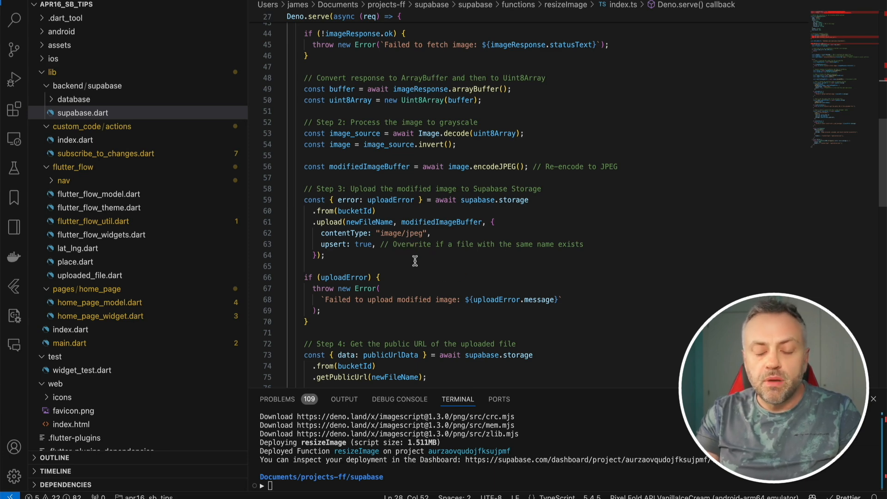
# Switch to Supabase Storage in Chrome and open the grayscale folder in the b2 bucket
pyautogui.press('super+Tab')
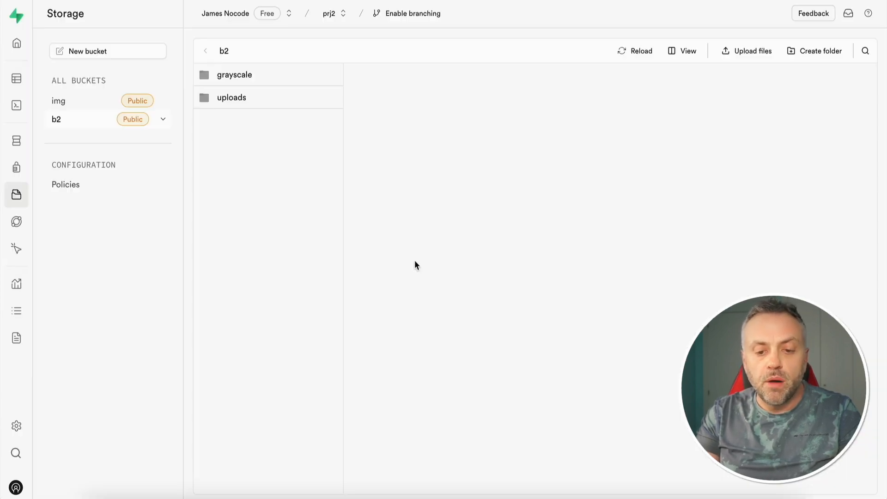
pyautogui.click(266, 77)
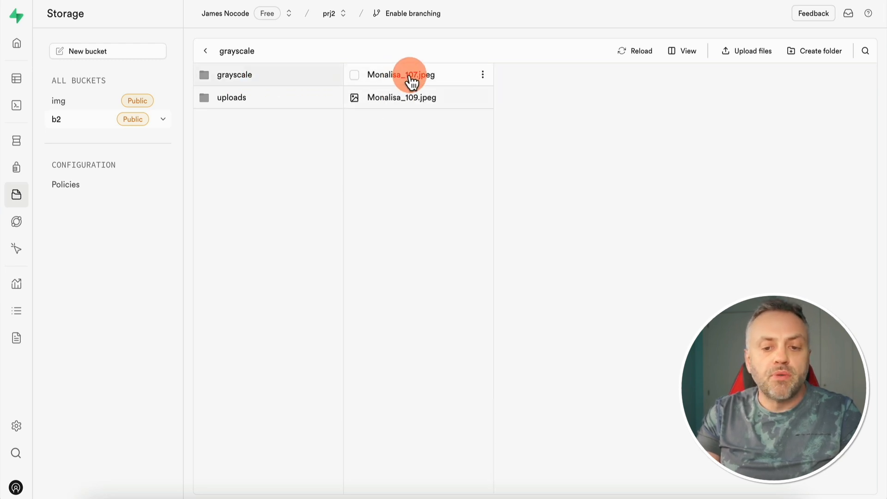
# Preview Monalisa_107.jpeg and Monalisa_109.jpeg in the grayscale folder, and read the public URL code in index.ts in VS Code
pyautogui.click(406, 78)
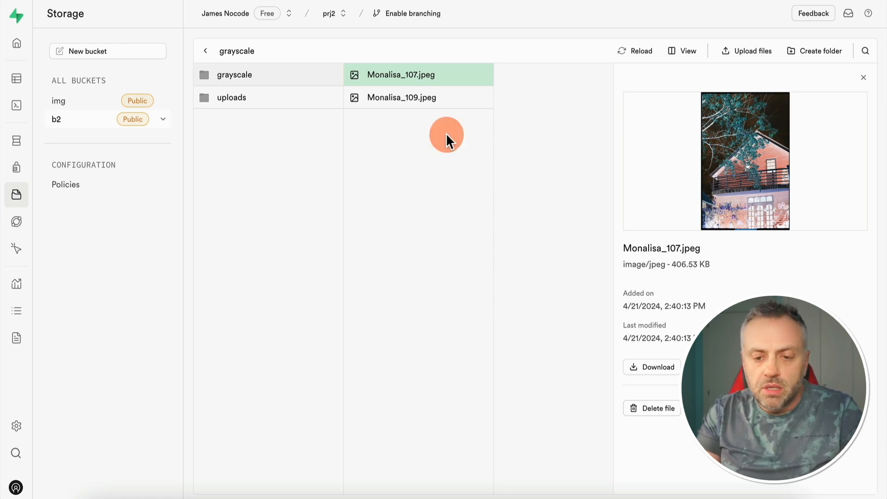
pyautogui.click(404, 102)
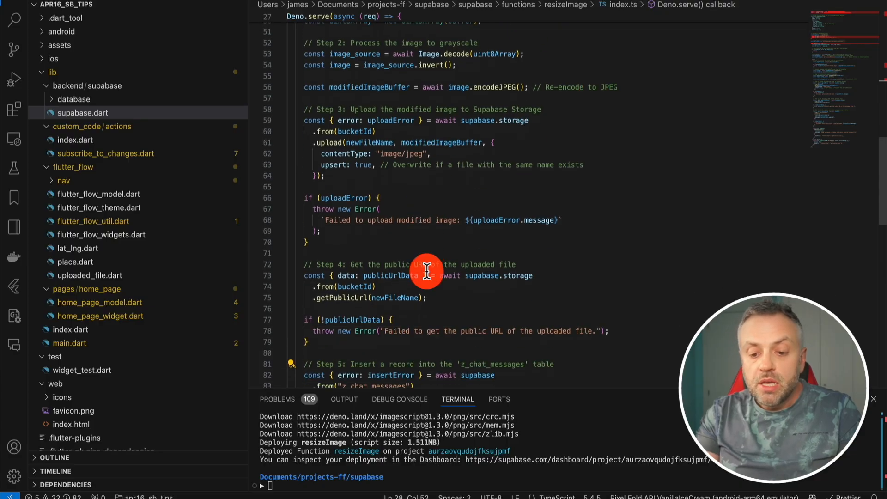
pyautogui.scroll(-3, 426, 271)
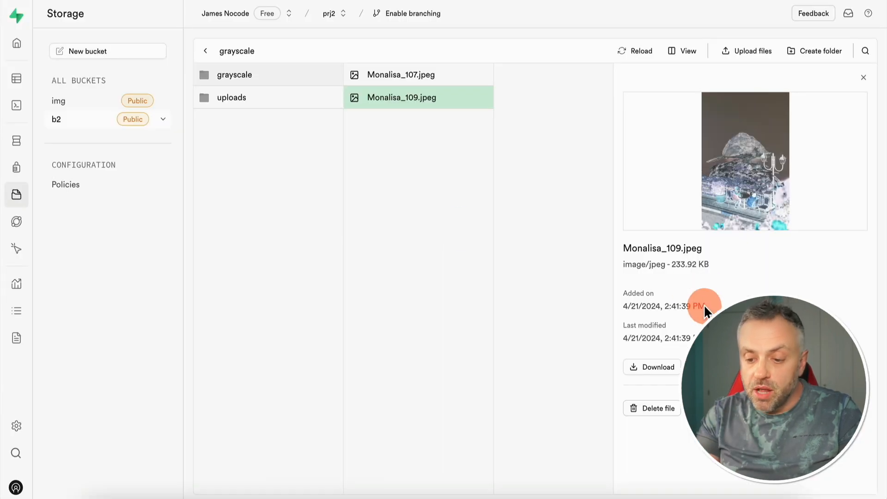
# Copy the URL of Monalisa_109.jpeg in Supabase Storage, and review the z_chat_messages insert code in index.ts in VS Code
pyautogui.click(701, 369)
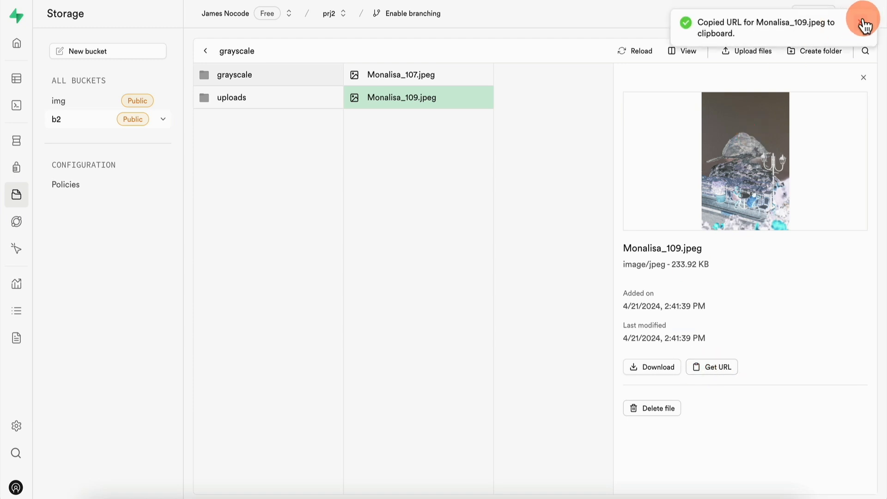
pyautogui.click(859, 21)
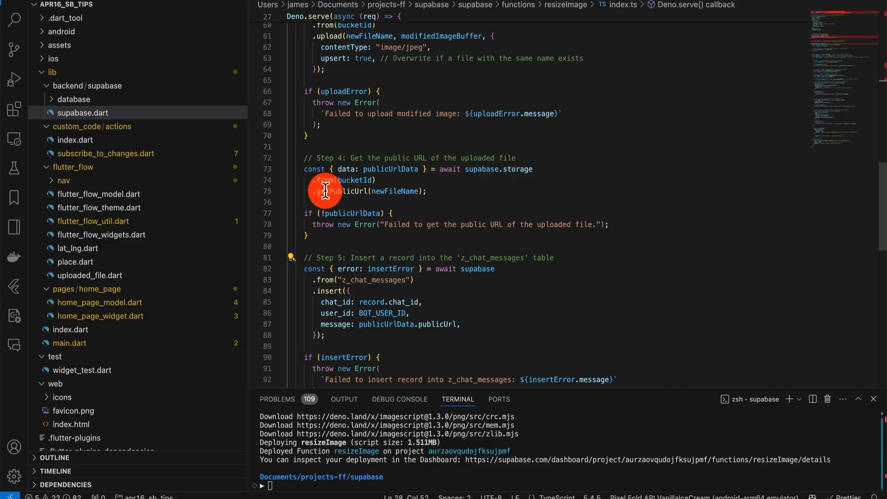
pyautogui.scroll(-2, 371, 317)
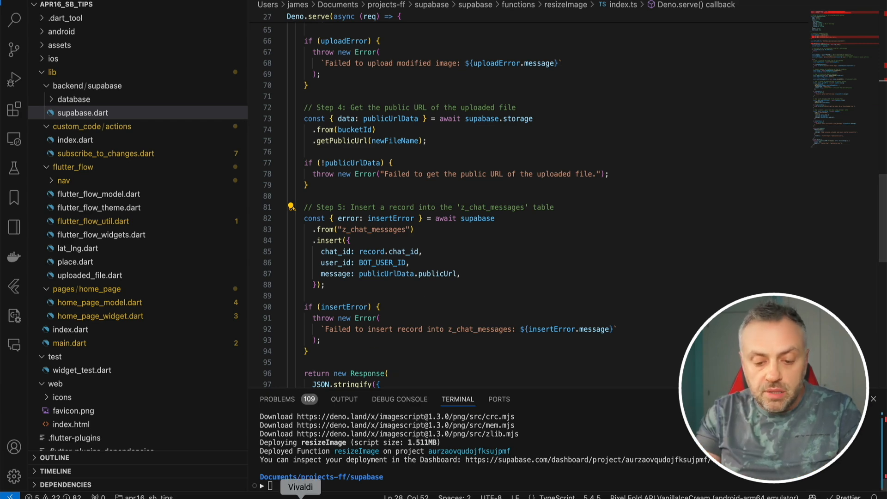
# Switch to FlutterFlow in Vivaldi and open the chat_messages page
pyautogui.click(300, 495)
pyautogui.click(183, 1)
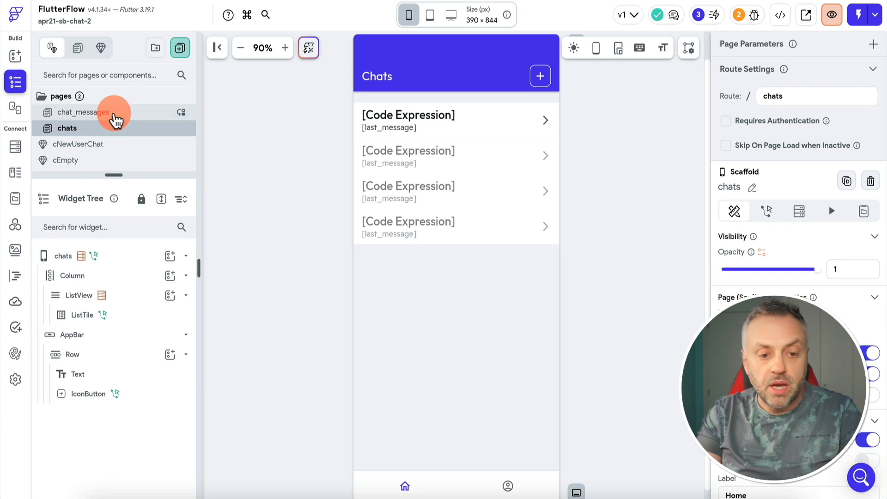
pyautogui.click(111, 113)
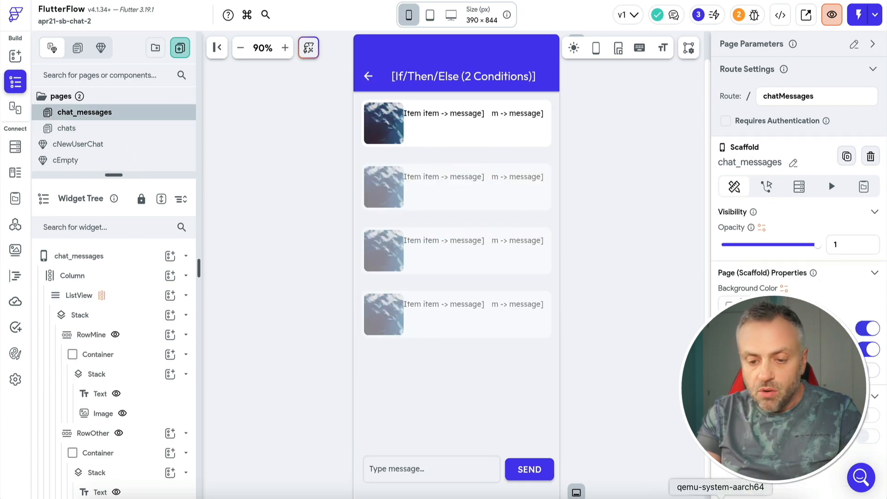
# Switch to the Android emulator to view the images in the New chat conversation, and return to the FlutterFlow project
pyautogui.click(698, 495)
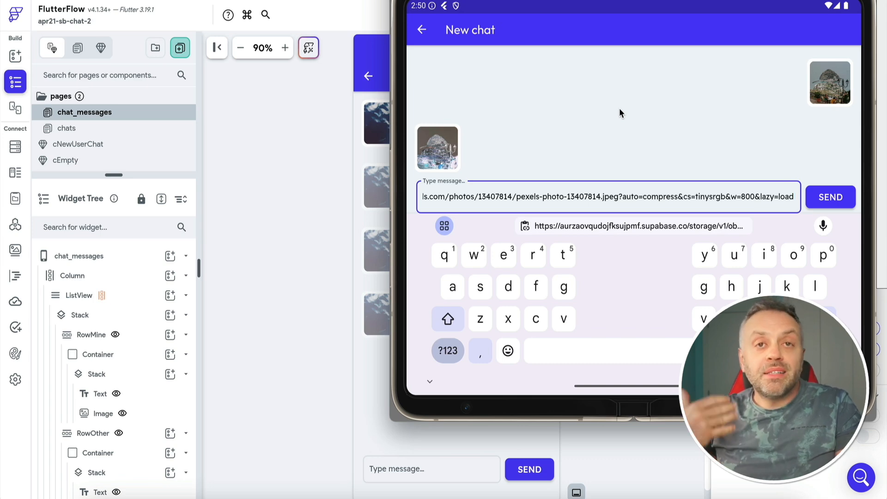
pyautogui.click(835, 197)
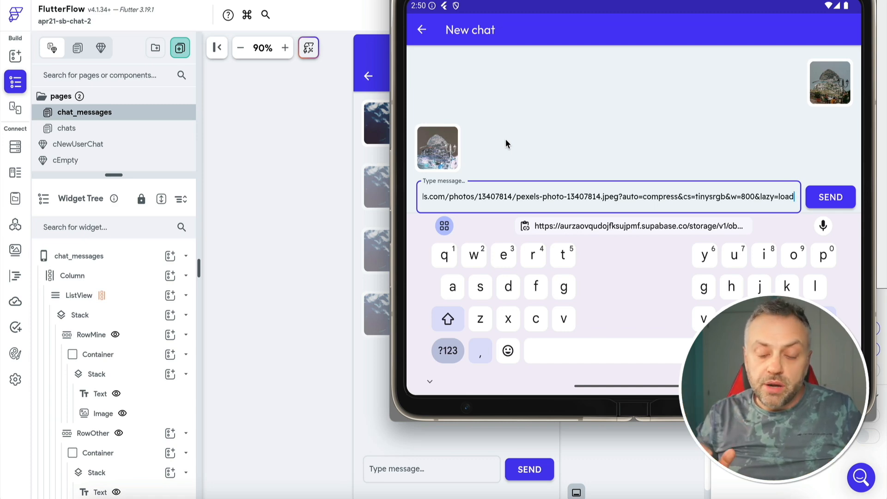
pyautogui.click(294, 257)
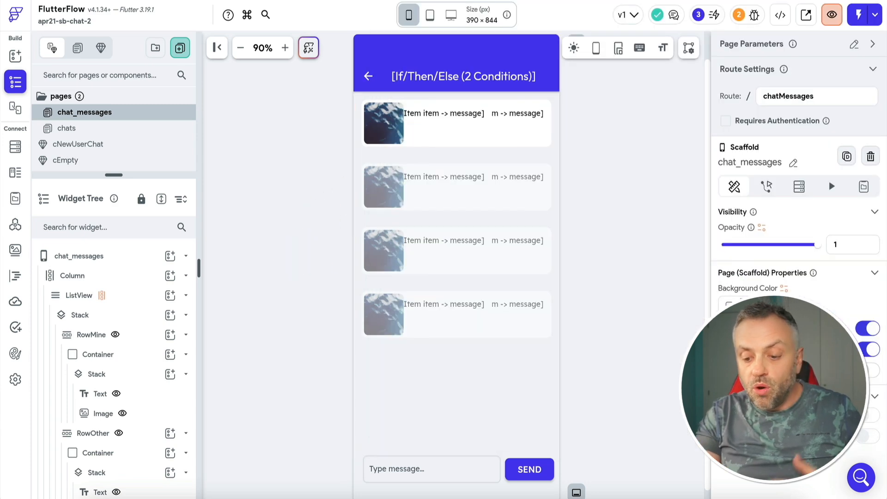
pyautogui.click(424, 493)
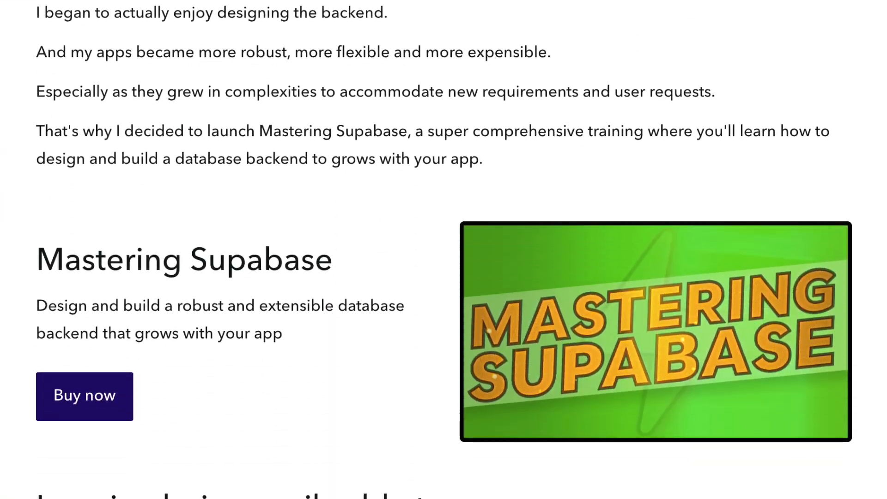
# Look through the Mastering Supabase course page, from its description down through the curriculum to Part X - Supabase Labs
pyautogui.scroll(-20, 443, 250)
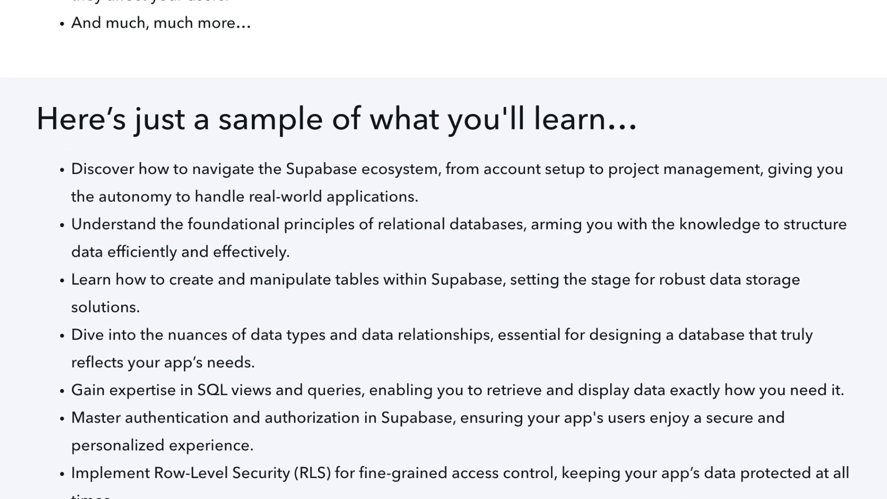
pyautogui.scroll(-20, 443, 249)
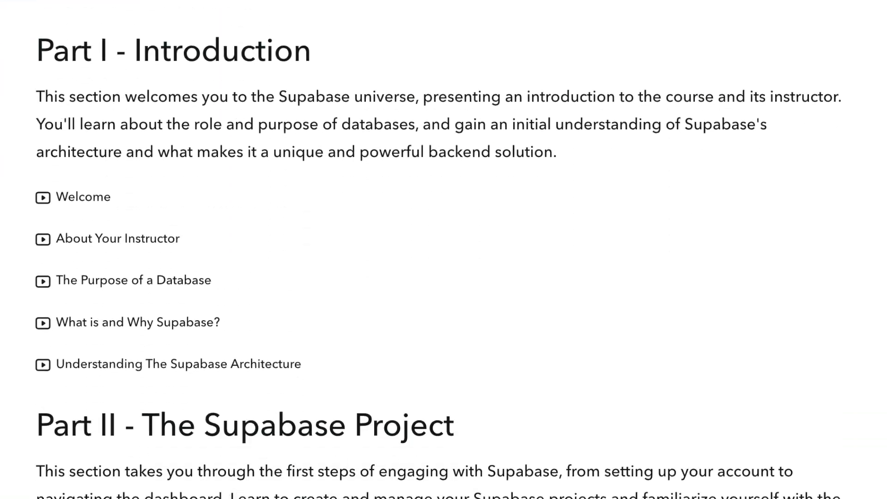
pyautogui.scroll(-20, 444, 249)
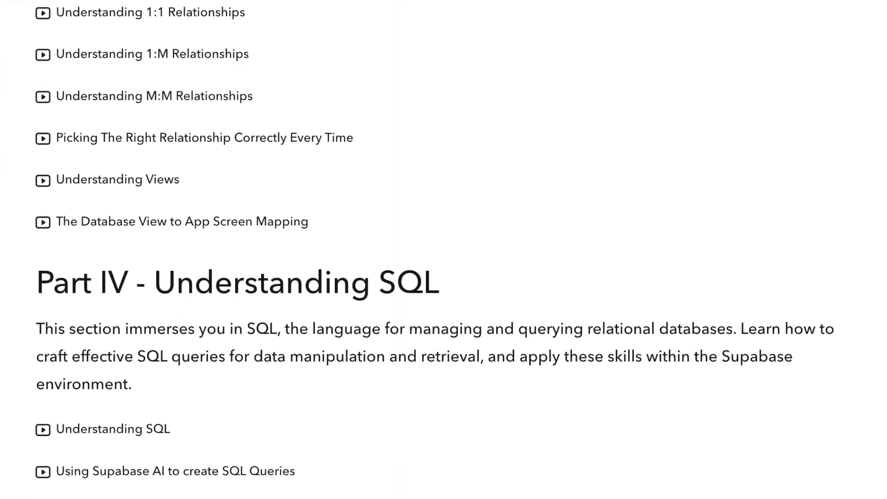
pyautogui.scroll(-10, 443, 250)
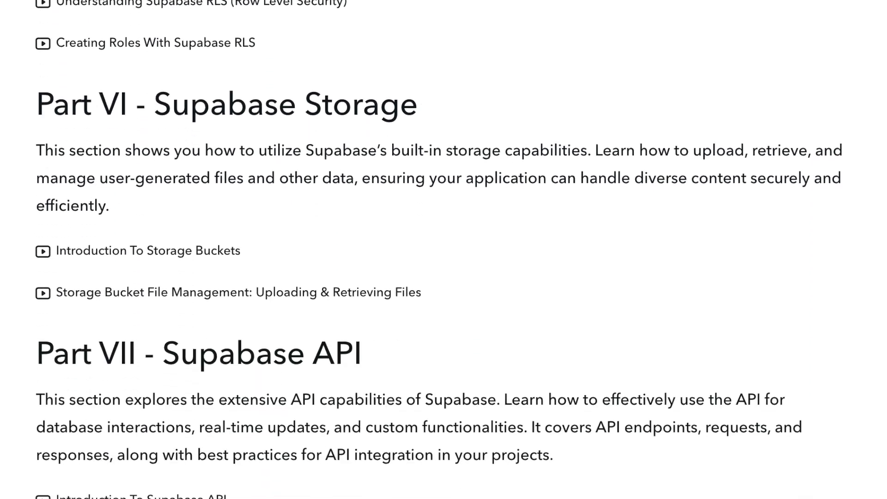
pyautogui.scroll(-6, 443, 250)
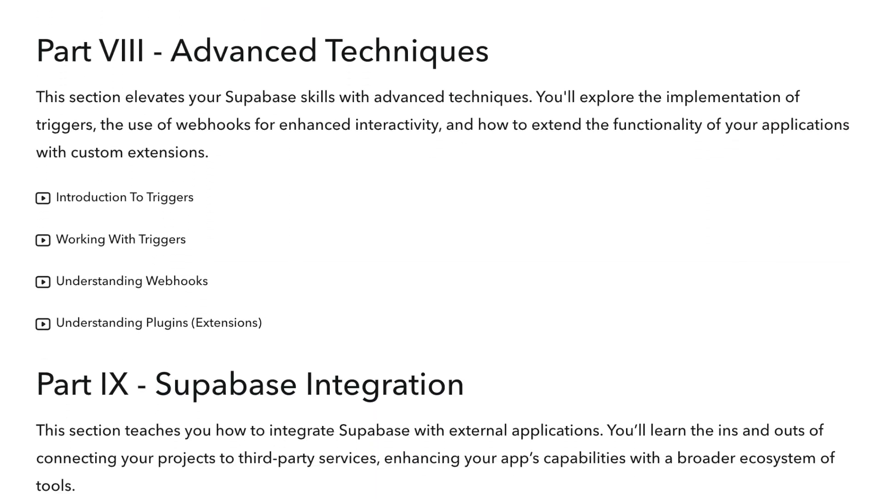
pyautogui.scroll(-1, 444, 250)
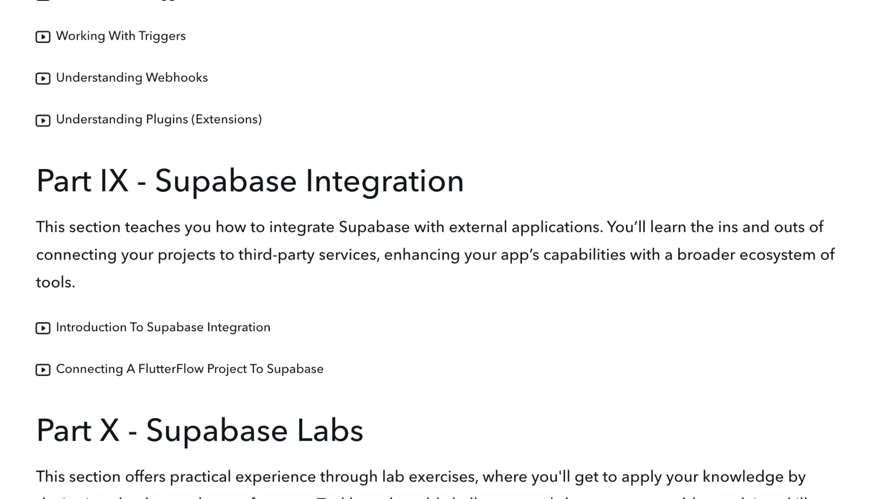